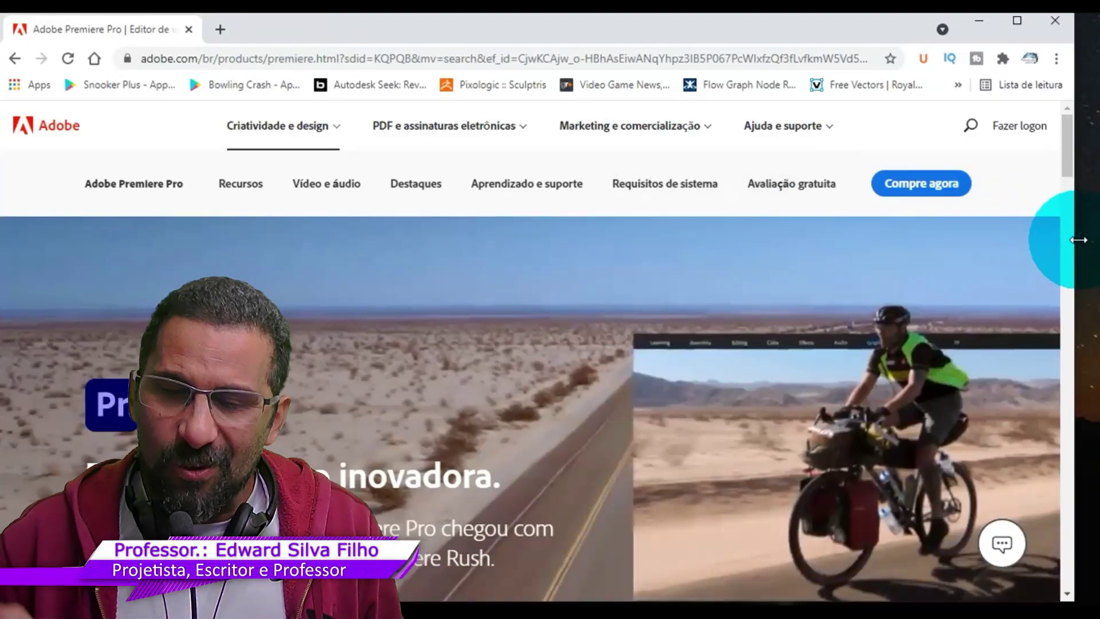
Open the free-trial plan choices from the Premiere Pro product page.
{"action": "left_click_drag", "start_coordinate": [1075, 246], "coordinate": [1098, 246]}
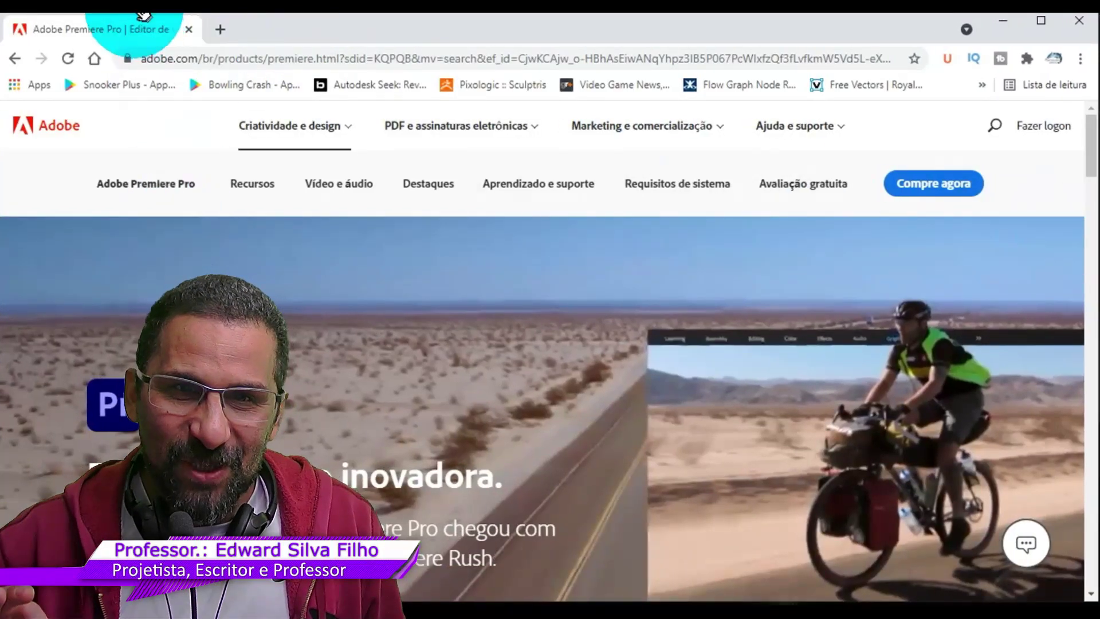
{"action": "scroll", "coordinate": [326, 443], "scroll_direction": "down", "scroll_amount": 3}
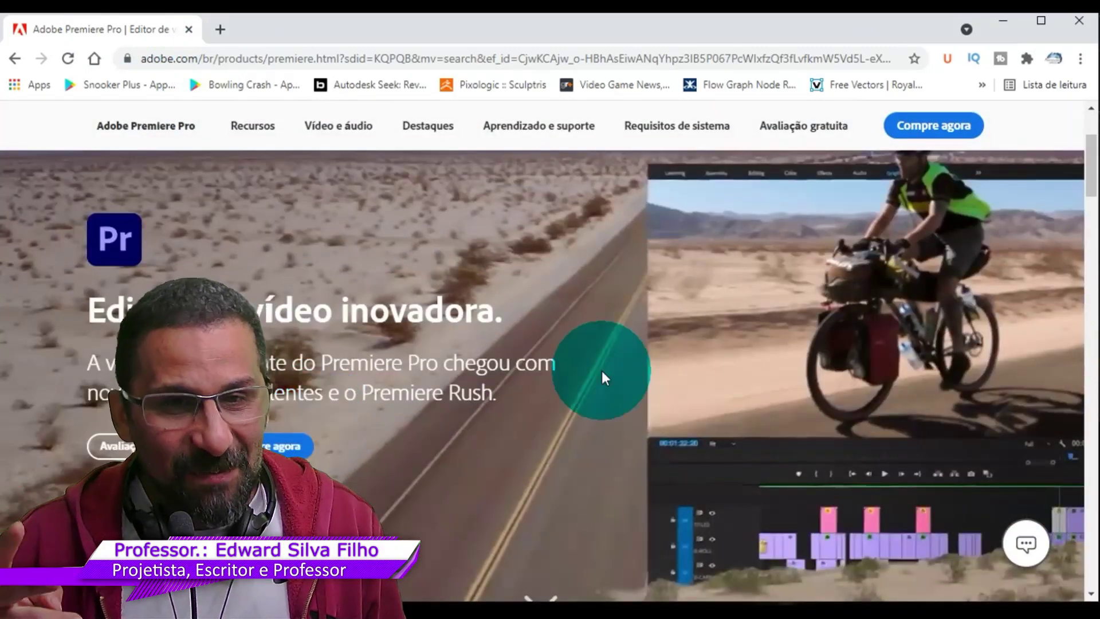
{"action": "scroll", "coordinate": [601, 370], "scroll_direction": "up", "scroll_amount": 2}
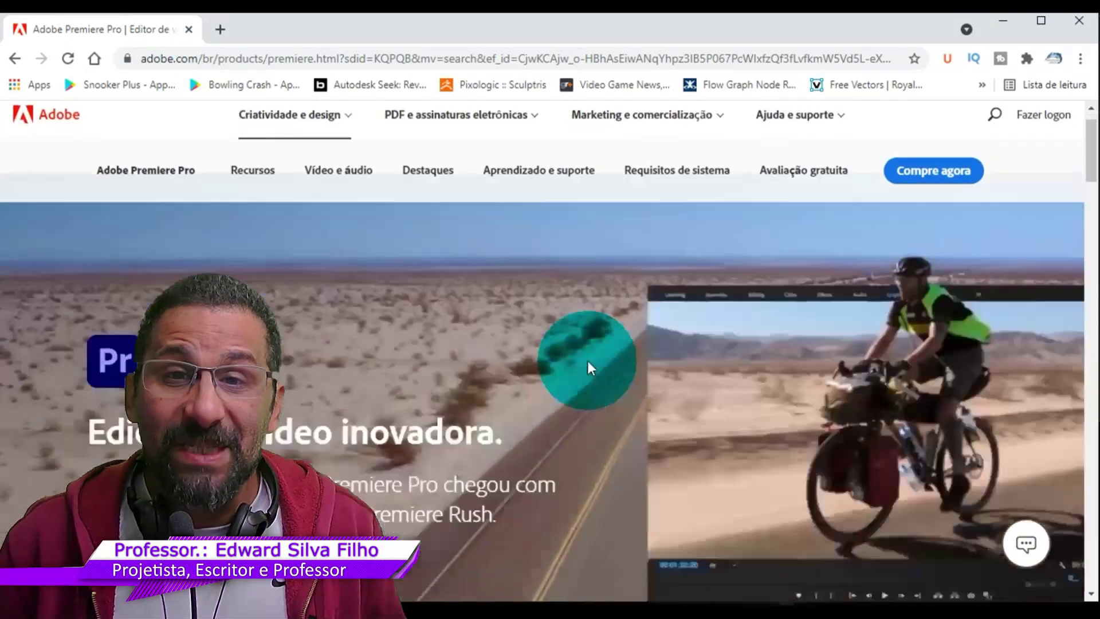
{"action": "scroll", "coordinate": [587, 359], "scroll_direction": "down", "scroll_amount": 3}
{"action": "left_click", "coordinate": [289, 363]}
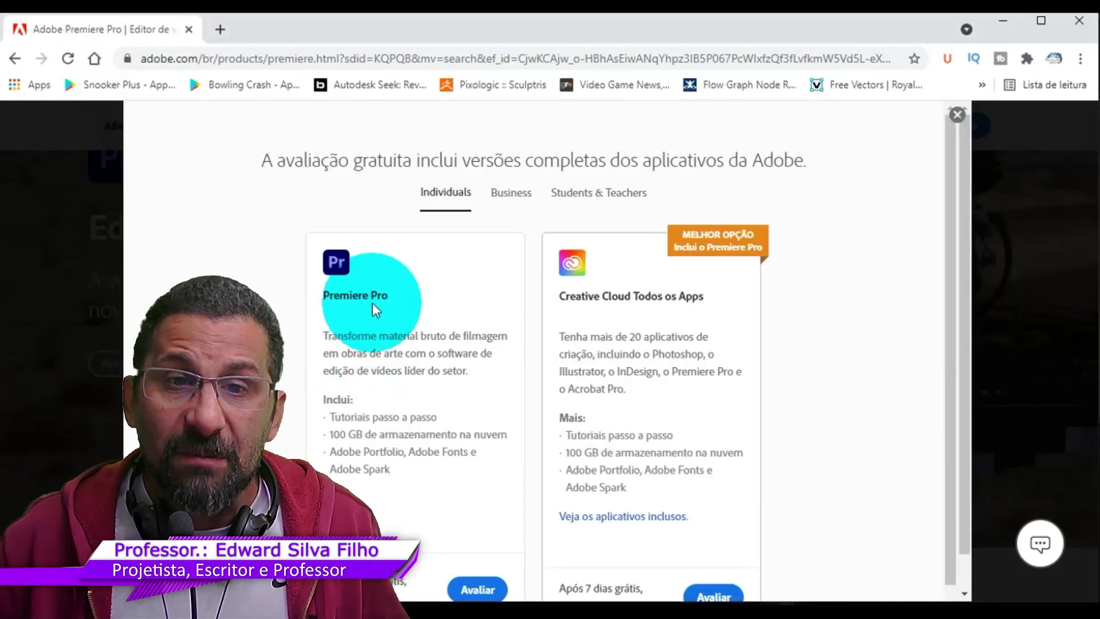
Highlight the Premiere Pro free-trial wording and the R$224,00/mês All Apps price.
{"action": "mouse_move", "coordinate": [369, 296]}
{"action": "left_mouse_down"}
{"action": "mouse_move", "coordinate": [407, 374]}
{"action": "mouse_move", "coordinate": [659, 463]}
{"action": "left_mouse_up"}
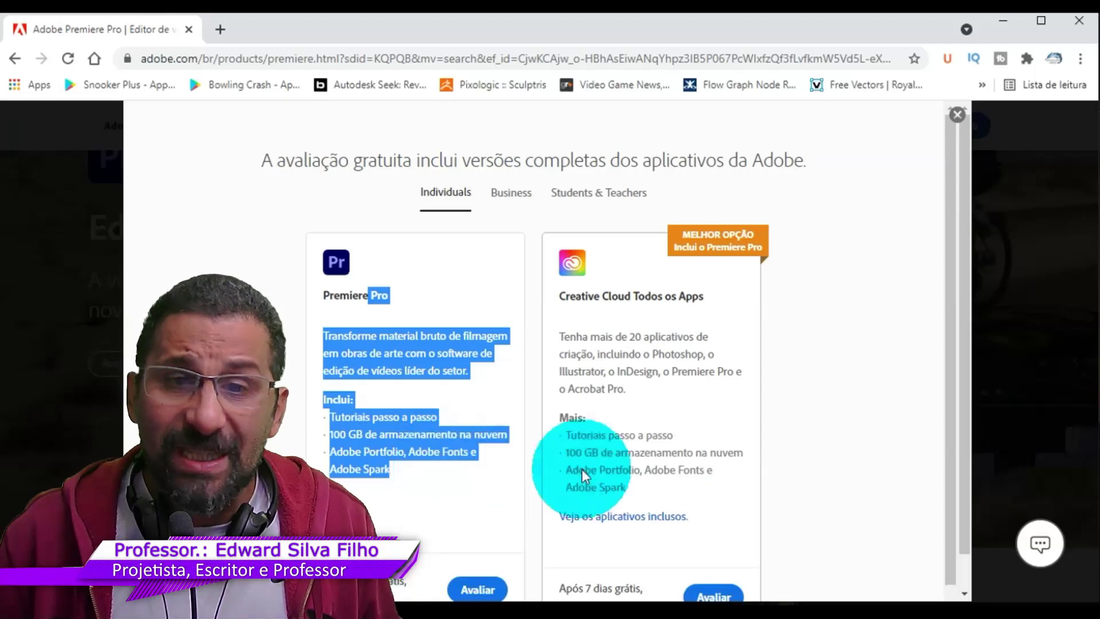
{"action": "scroll", "coordinate": [659, 462], "scroll_direction": "down", "scroll_amount": 1}
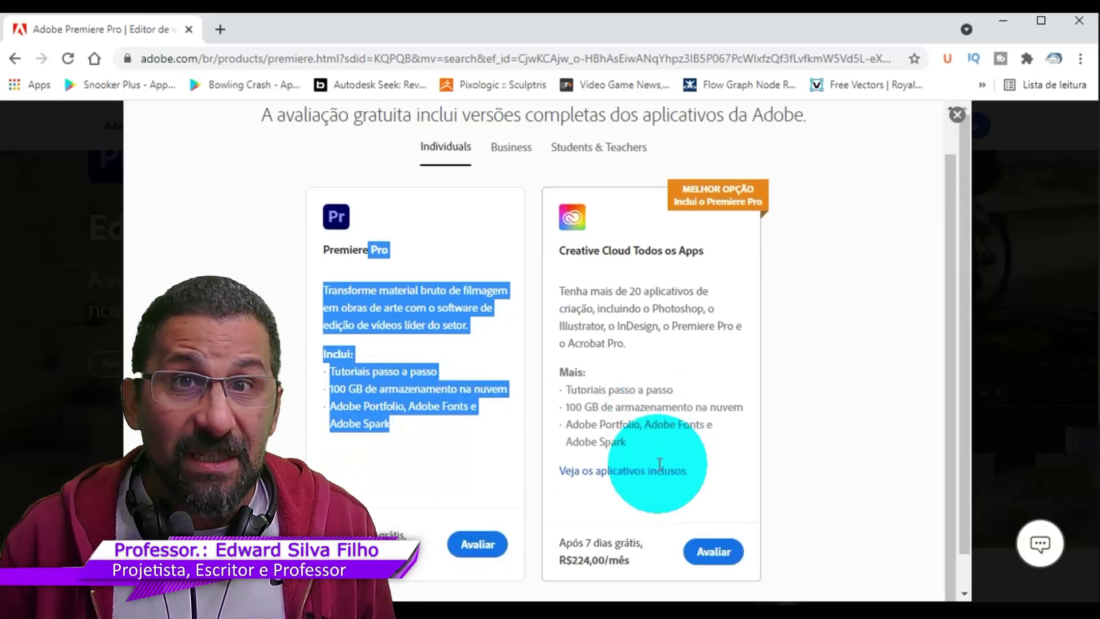
{"action": "left_click", "coordinate": [446, 491]}
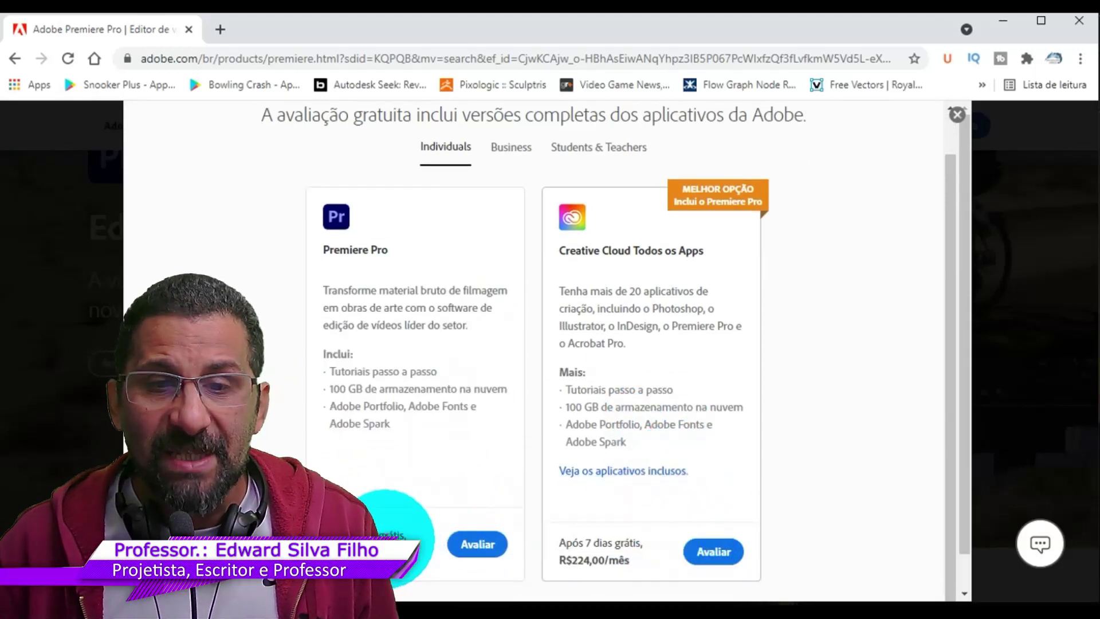
{"action": "double_click", "coordinate": [393, 534]}
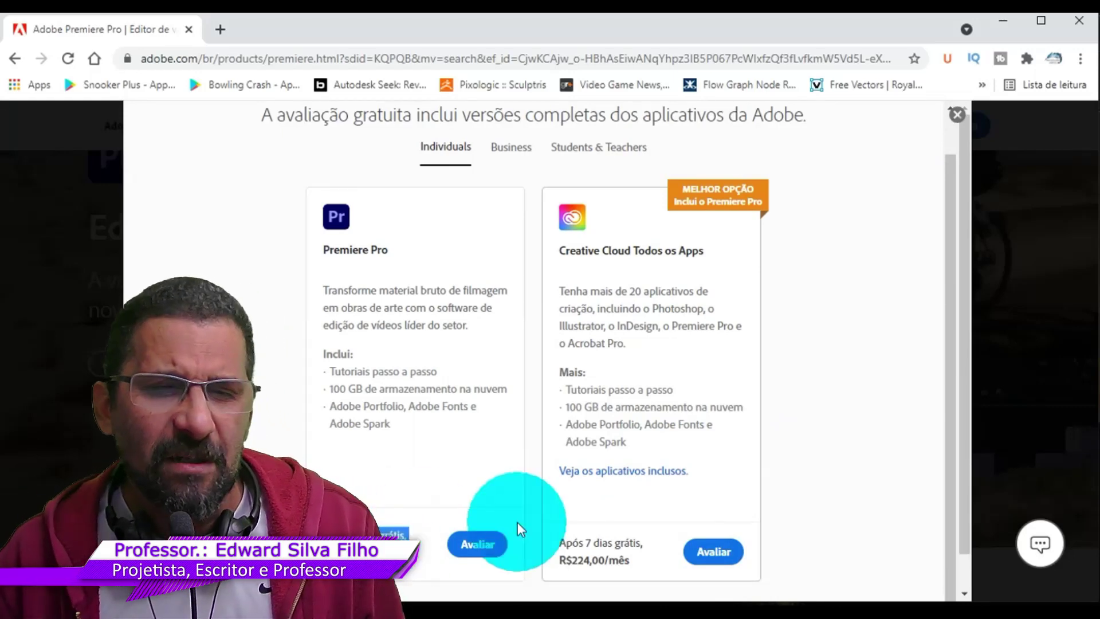
{"action": "left_click_drag", "start_coordinate": [643, 557], "coordinate": [558, 538]}
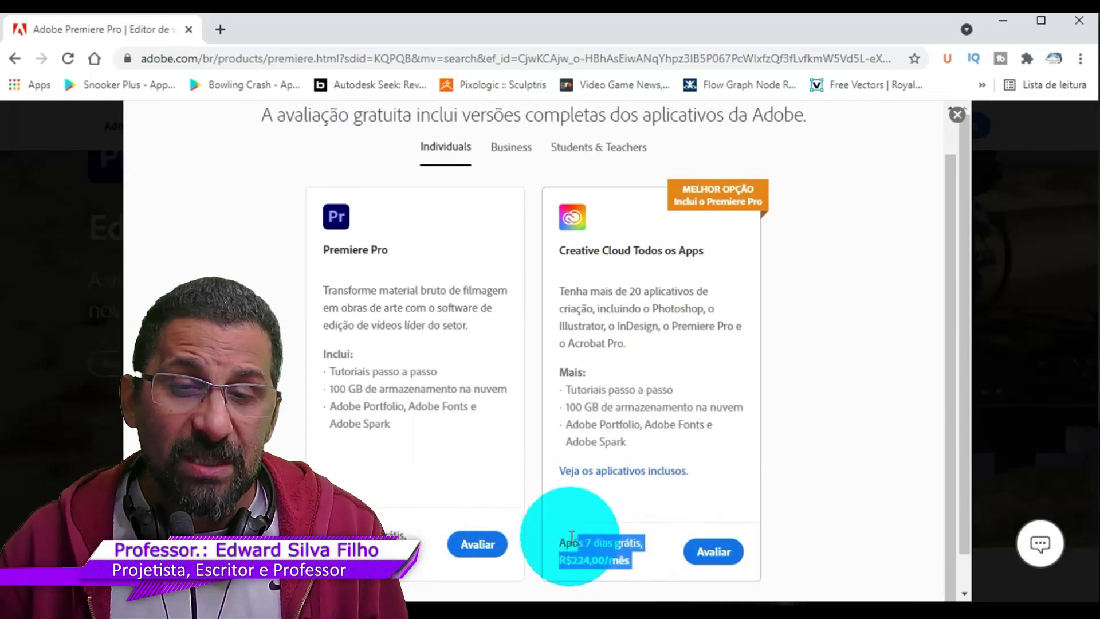
Start the Premiere Pro free-trial checkout from its 'Avaliar' card.
{"action": "left_click", "coordinate": [472, 540]}
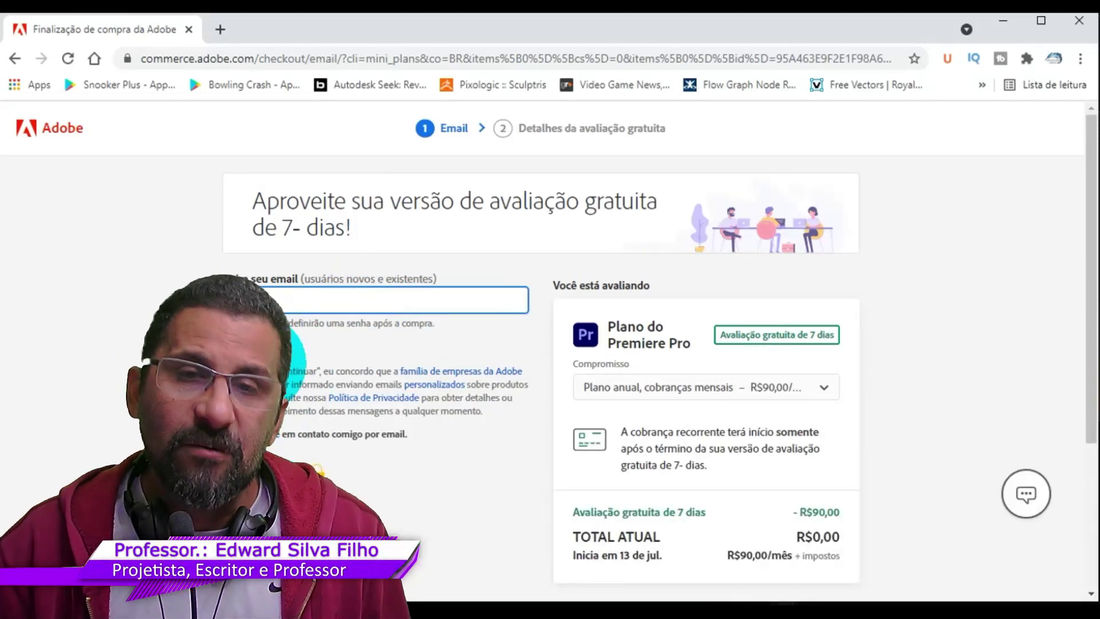
{"action": "left_click", "coordinate": [280, 297]}
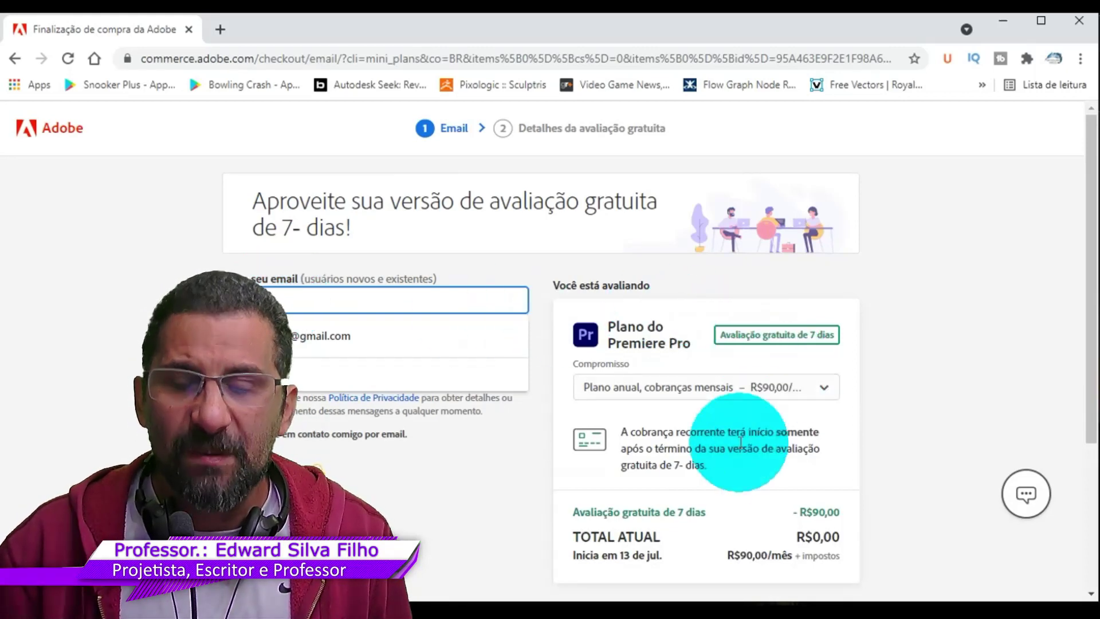
{"action": "scroll", "coordinate": [713, 468], "scroll_direction": "down", "scroll_amount": 3}
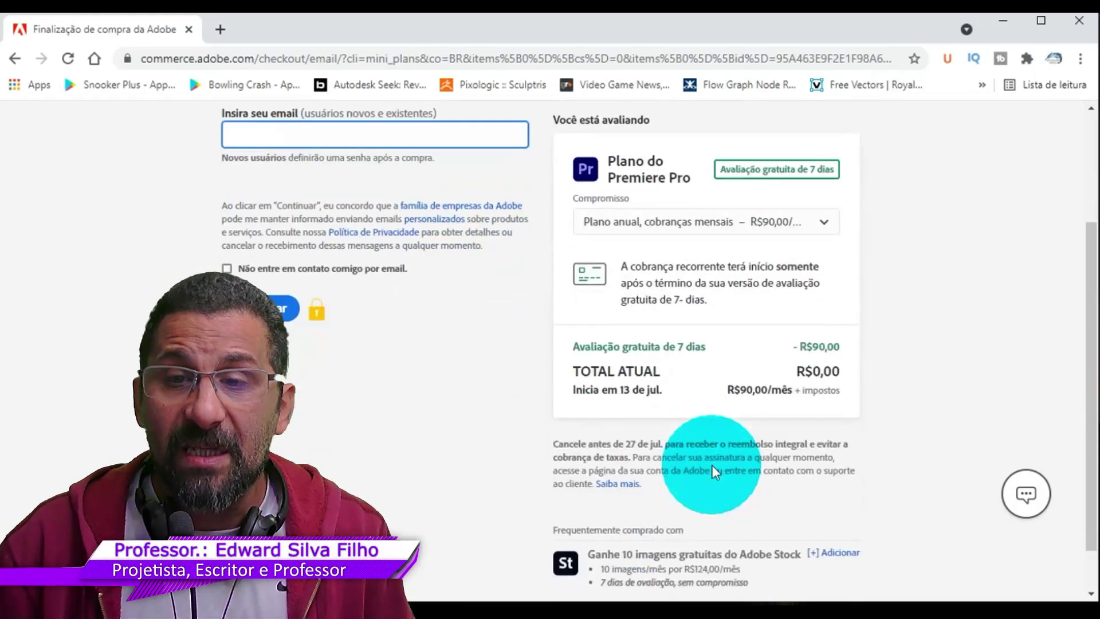
{"action": "scroll", "coordinate": [359, 339], "scroll_direction": "down", "scroll_amount": 1}
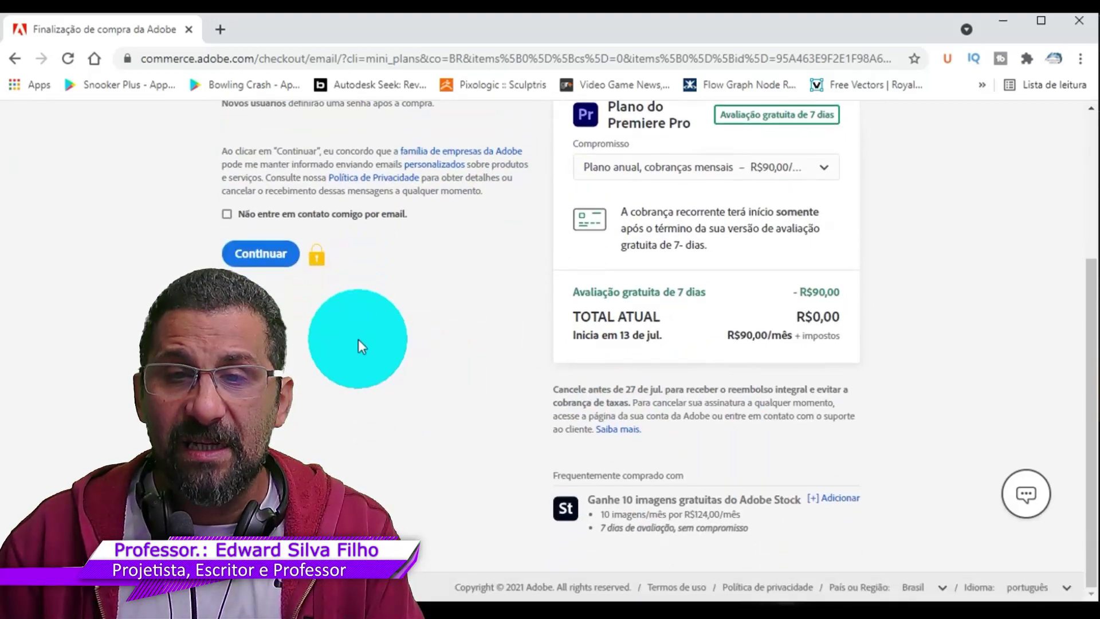
{"action": "scroll", "coordinate": [565, 417], "scroll_direction": "up", "scroll_amount": 3}
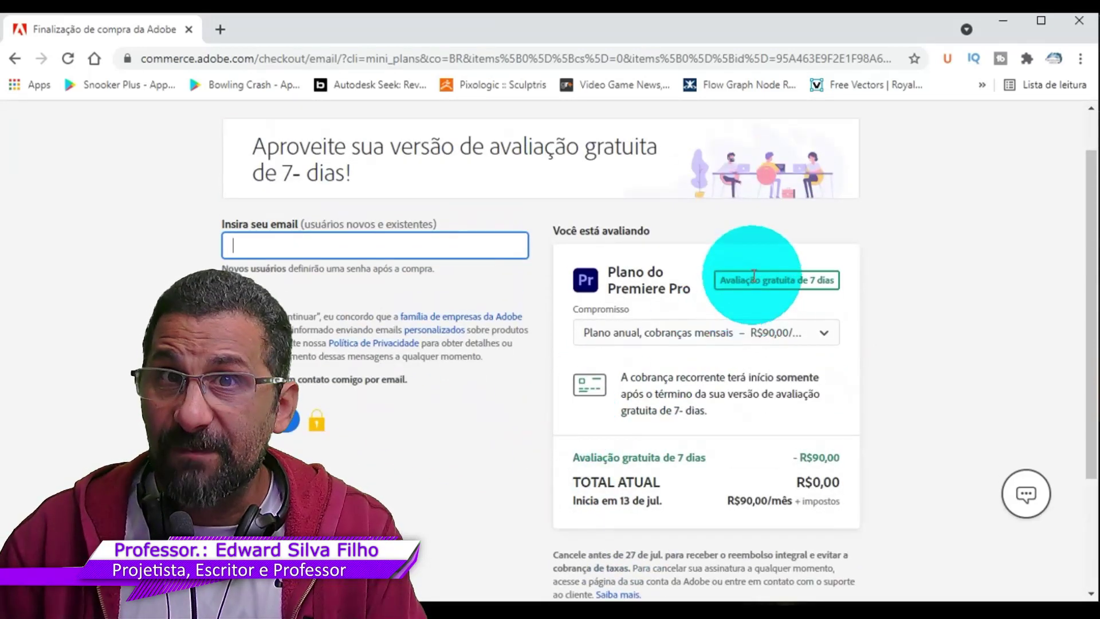
Keep 'Plano anual, cobranças mensais', fill in the saved account e-mail and continue.
{"action": "left_click", "coordinate": [742, 335]}
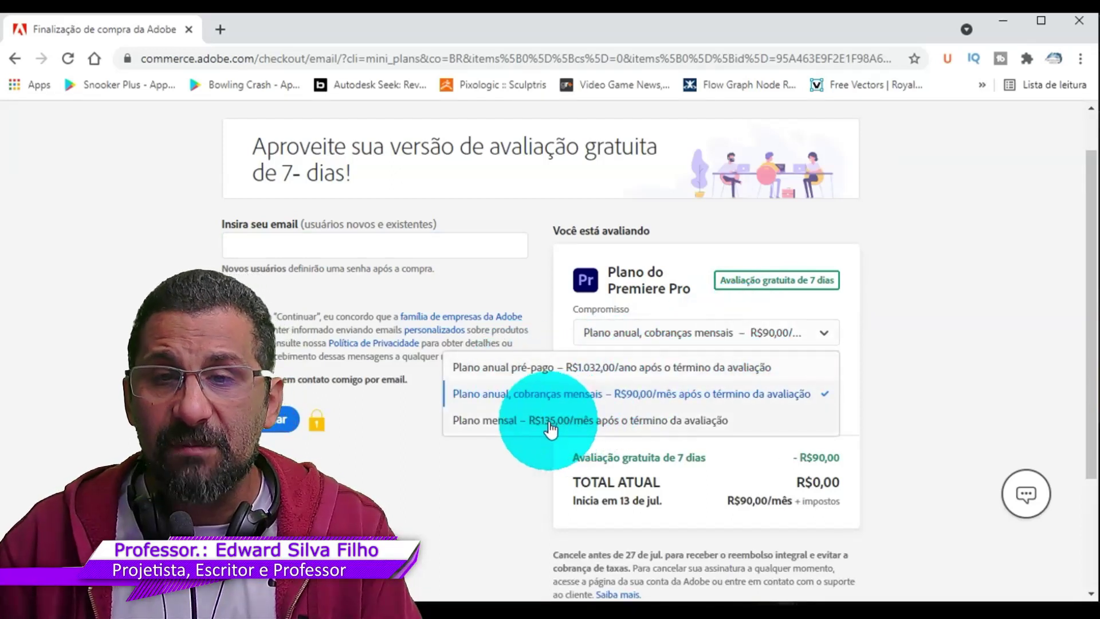
{"action": "left_click", "coordinate": [386, 469]}
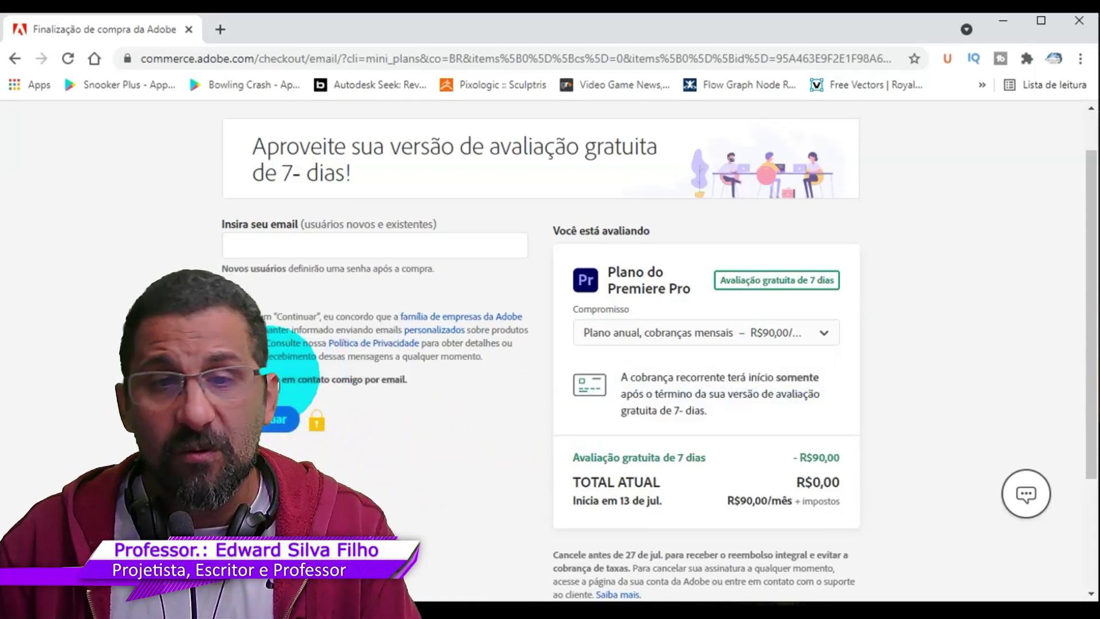
{"action": "left_click", "coordinate": [282, 245]}
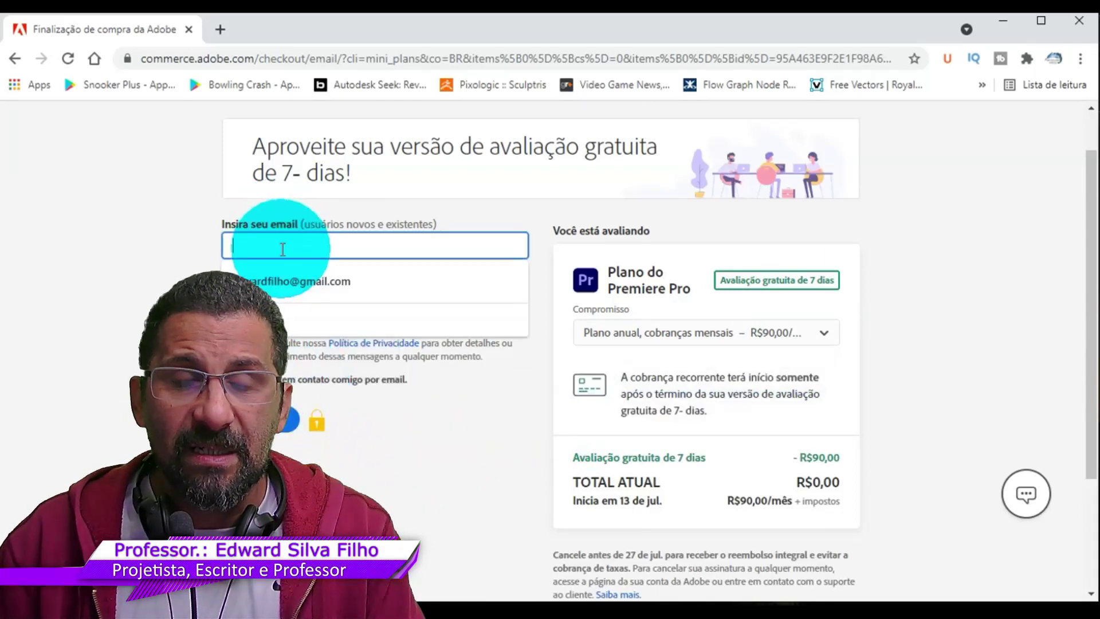
{"action": "left_click", "coordinate": [314, 275]}
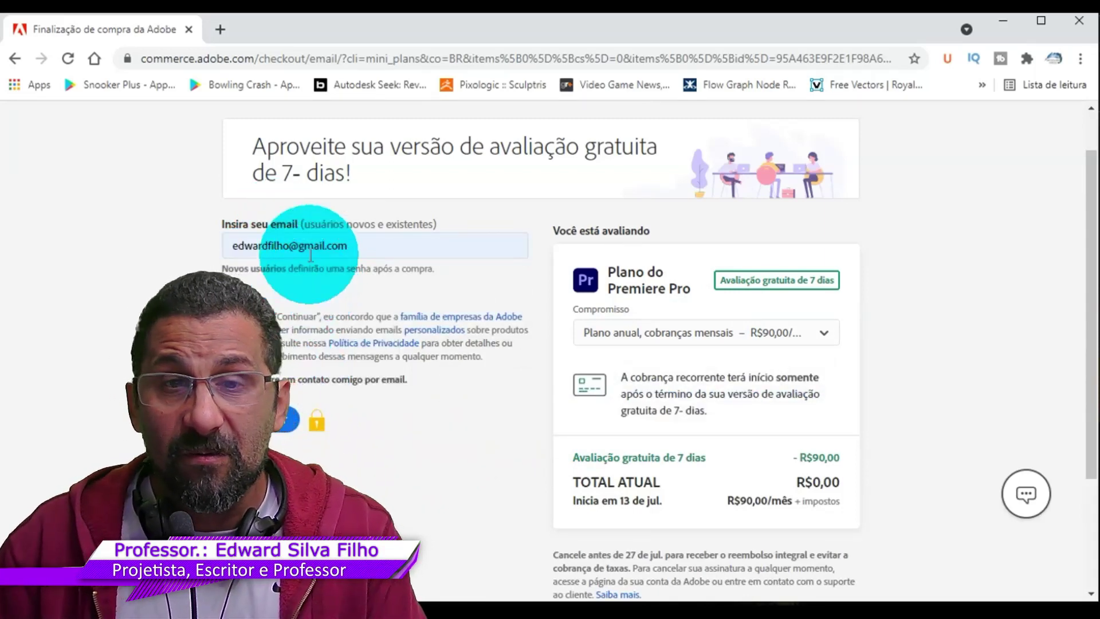
{"action": "left_click", "coordinate": [287, 420]}
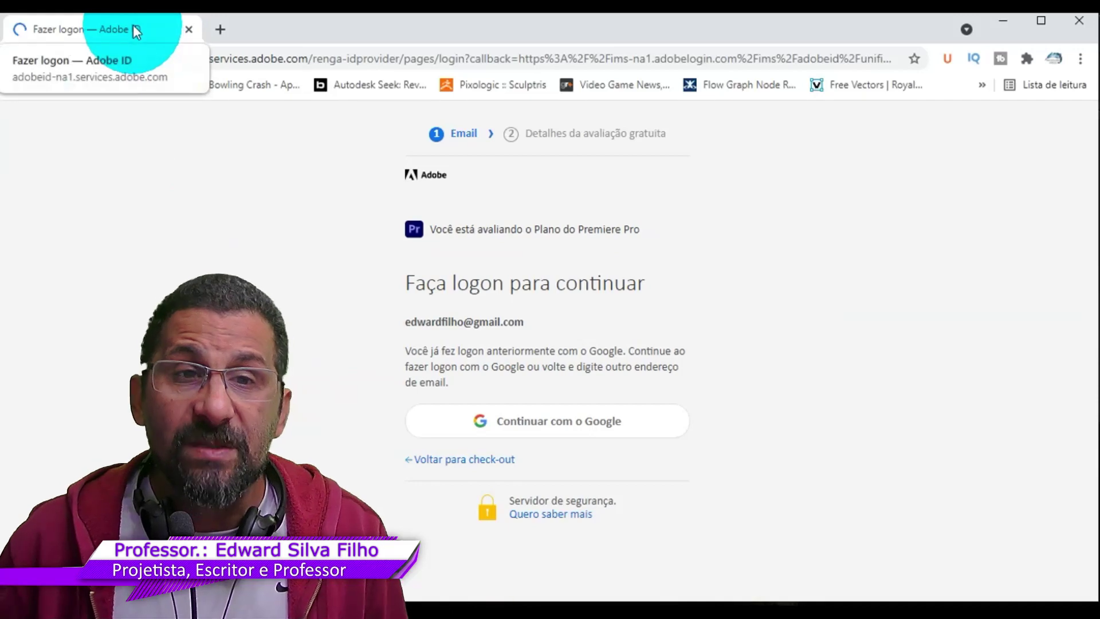
Sign in with the Google account, confirm the trial order with Começar and accept Adobe's terms.
{"action": "left_click", "coordinate": [569, 428]}
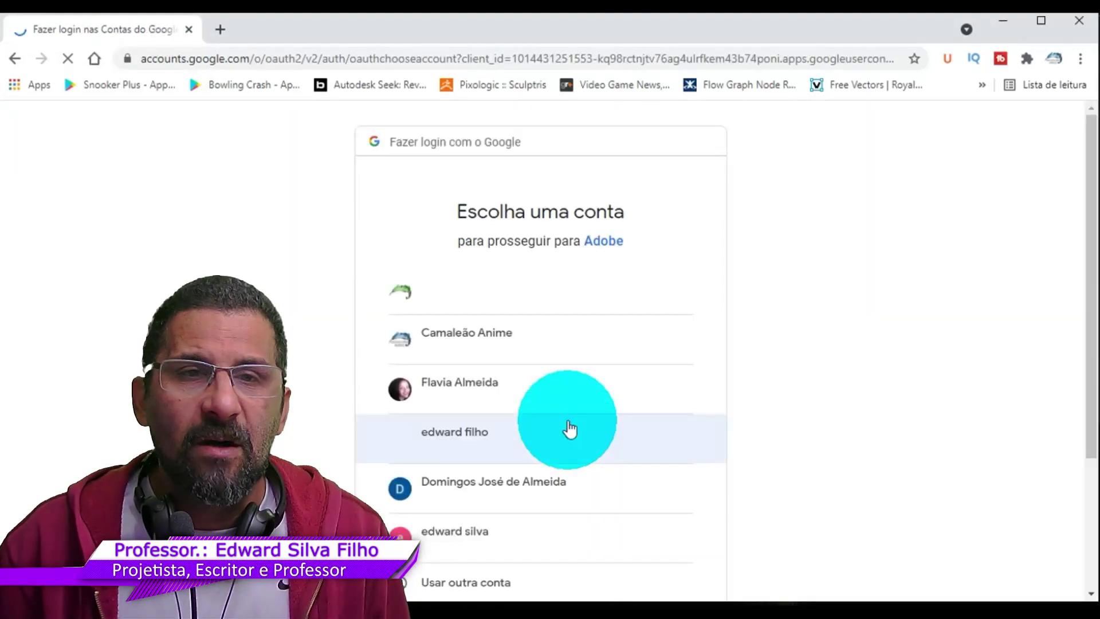
{"action": "left_click", "coordinate": [427, 301]}
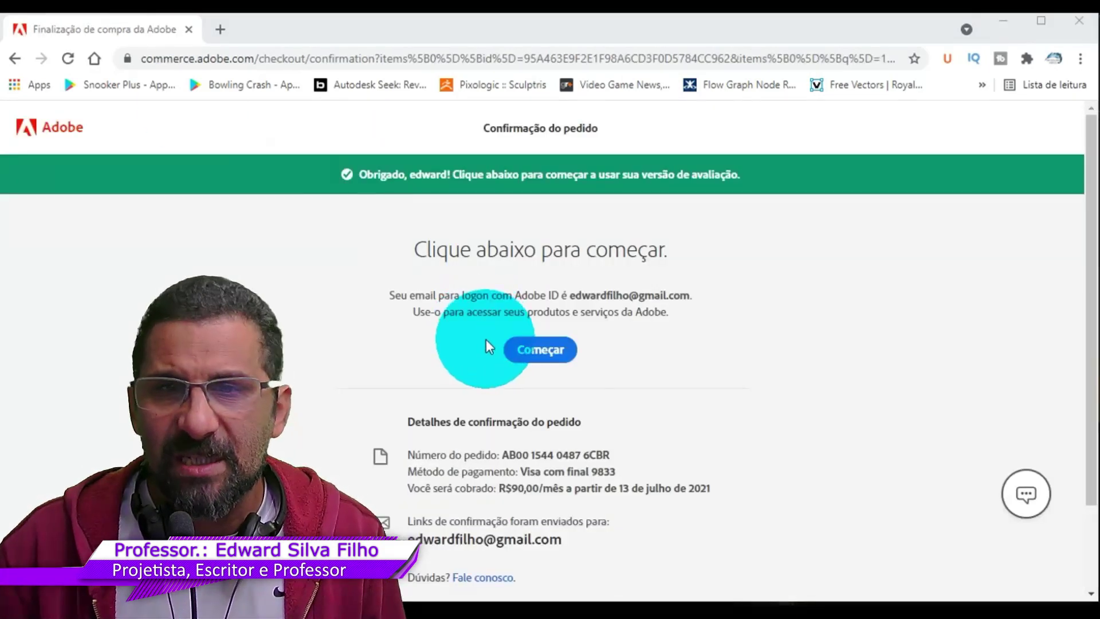
{"action": "left_click", "coordinate": [514, 344]}
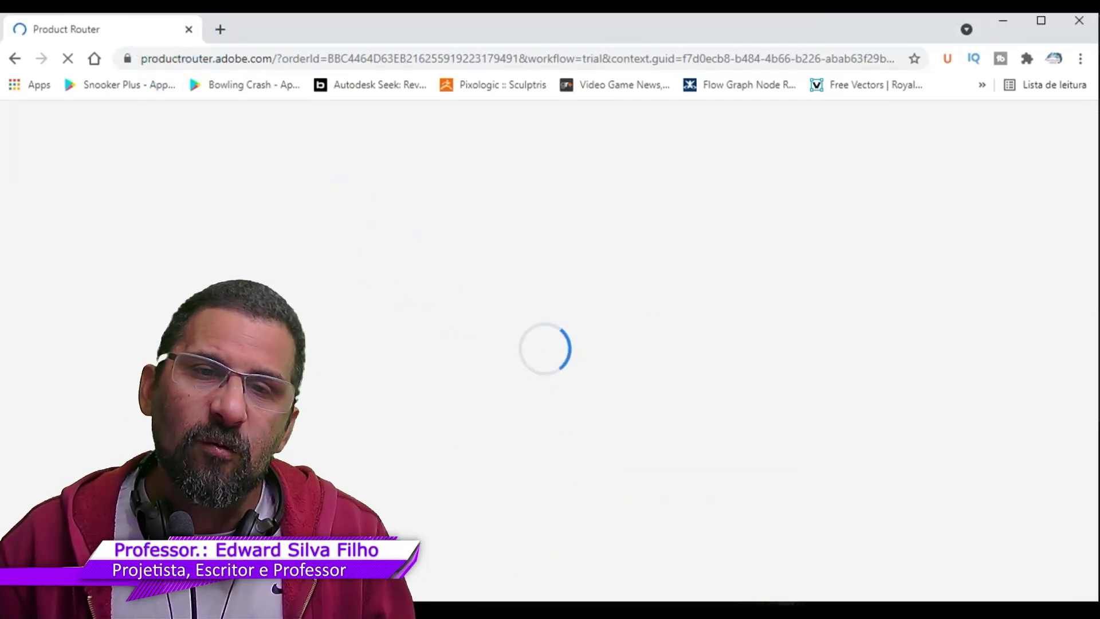
{"action": "left_click", "coordinate": [897, 550]}
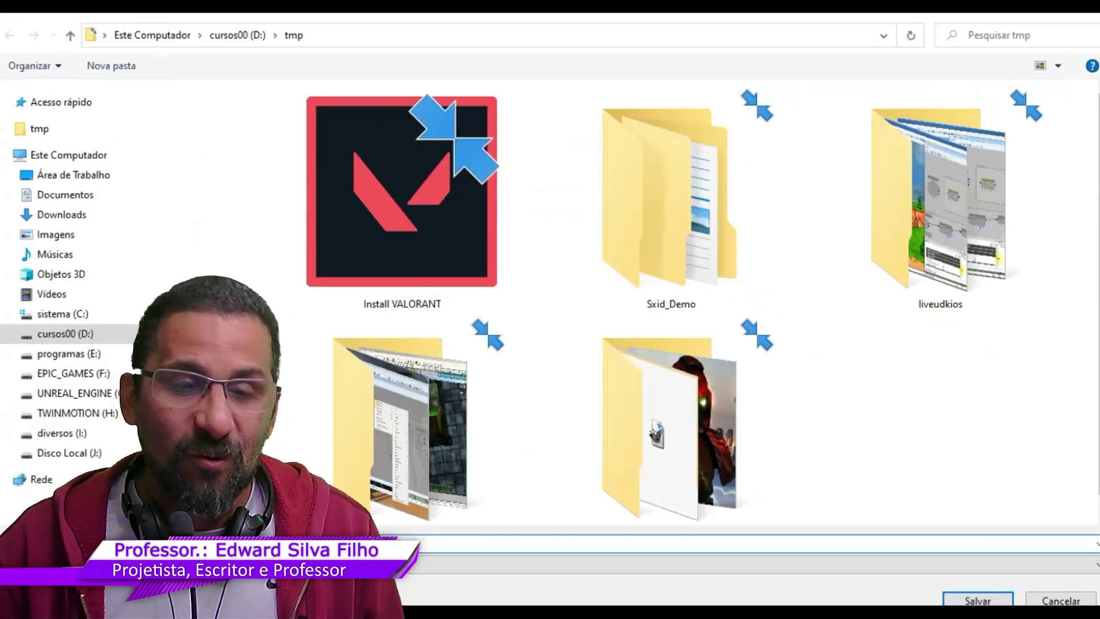
Save the Creative Cloud installer download into the D:\tmp folder.
{"action": "left_click", "coordinate": [997, 597]}
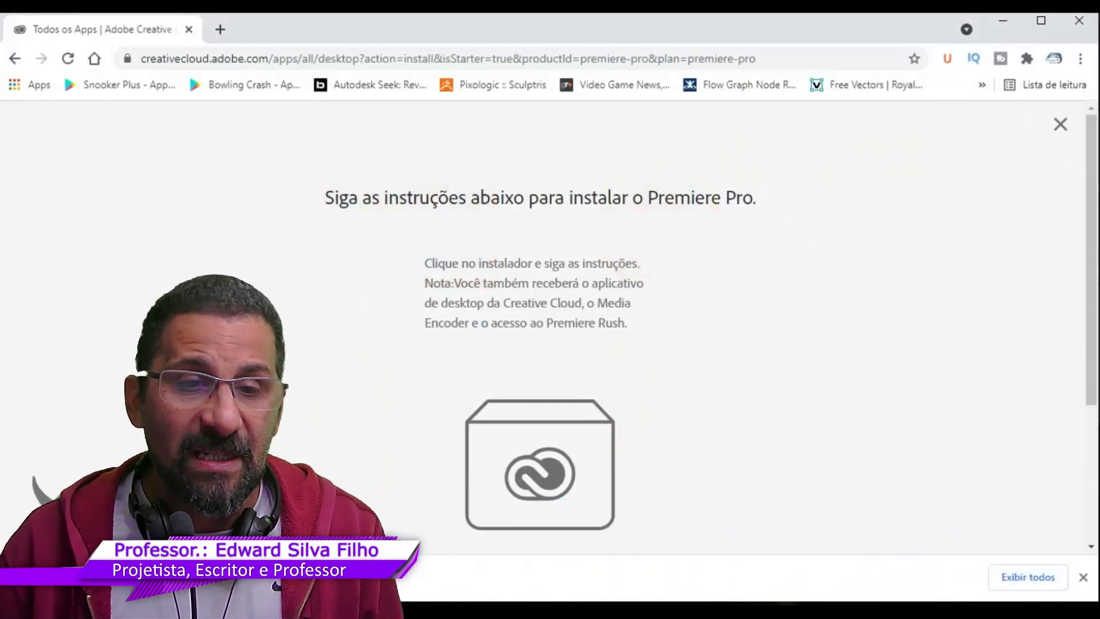
{"action": "left_click", "coordinate": [239, 252]}
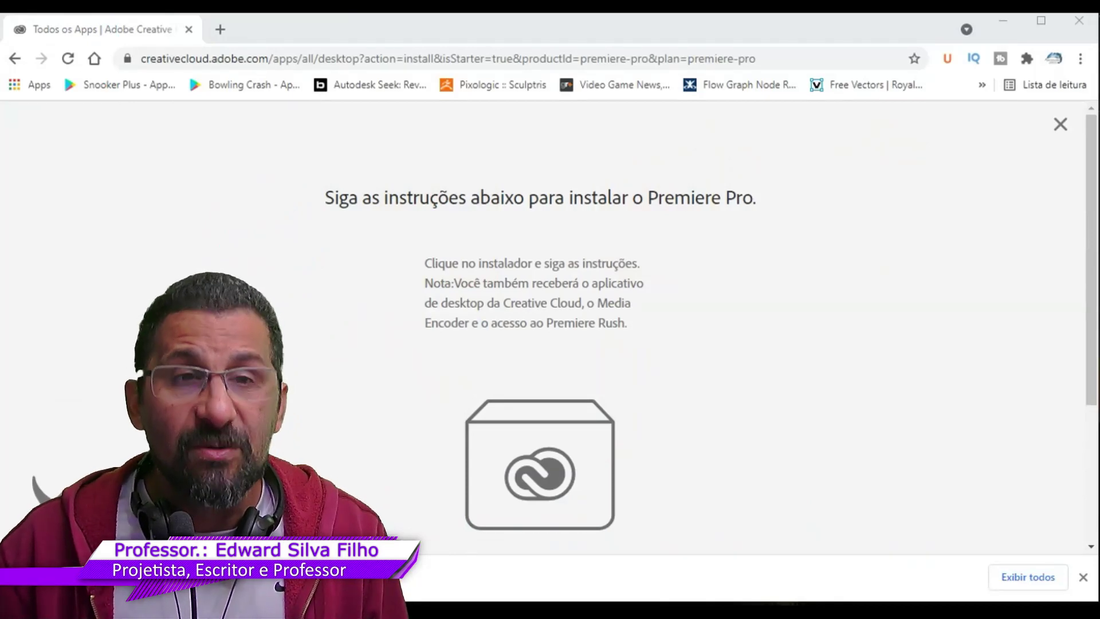
{"action": "left_click", "coordinate": [110, 229]}
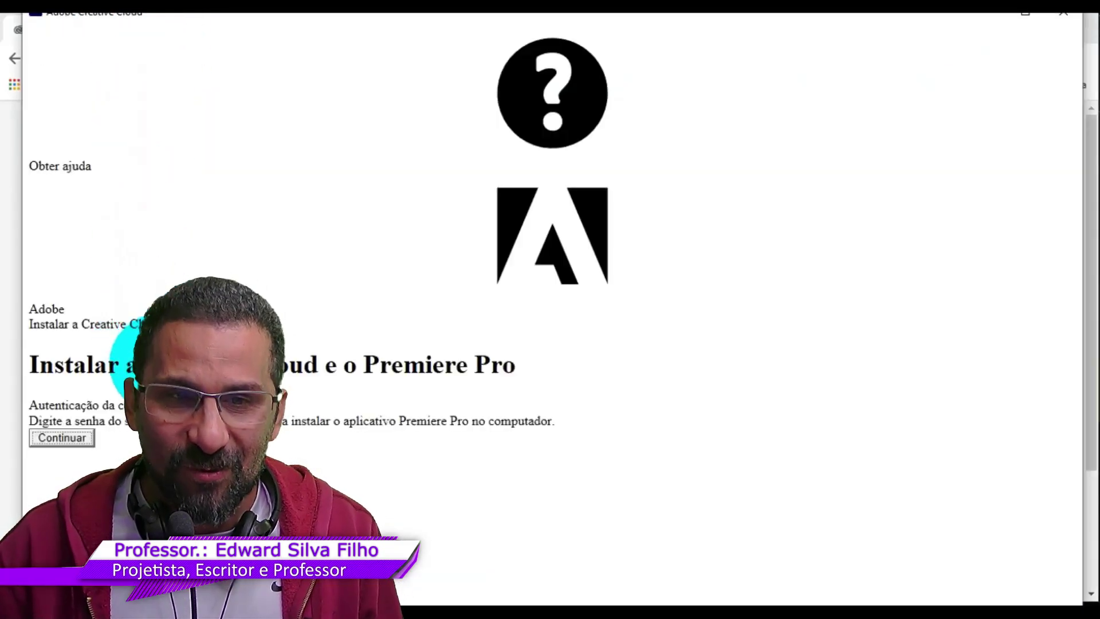
Continue in the Creative Cloud installer to authenticate and begin installing Premiere Pro.
{"action": "left_click", "coordinate": [59, 193]}
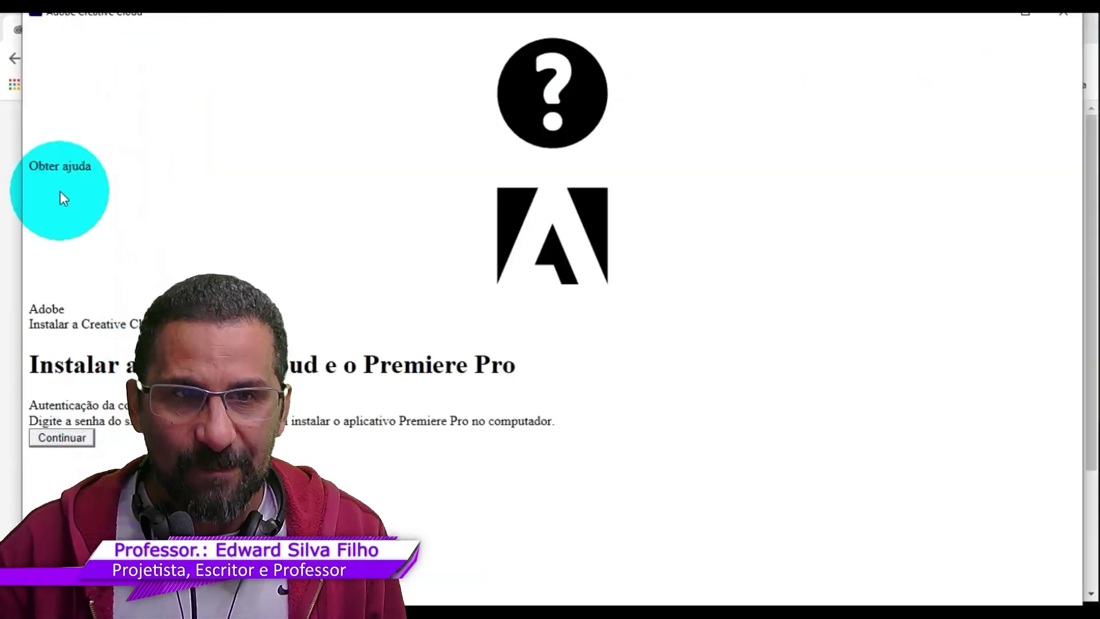
{"action": "left_click", "coordinate": [84, 441]}
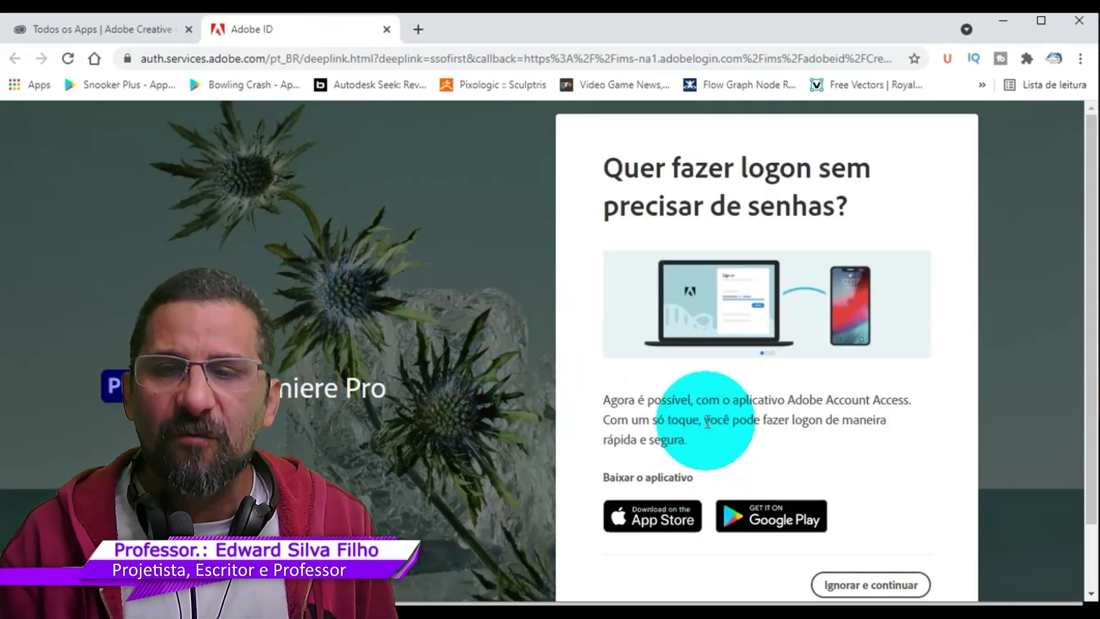
Skip the passwordless logon offer with 'Ignorar e continuar' to complete Adobe ID sign-in.
{"action": "scroll", "coordinate": [707, 421], "scroll_direction": "down", "scroll_amount": 2}
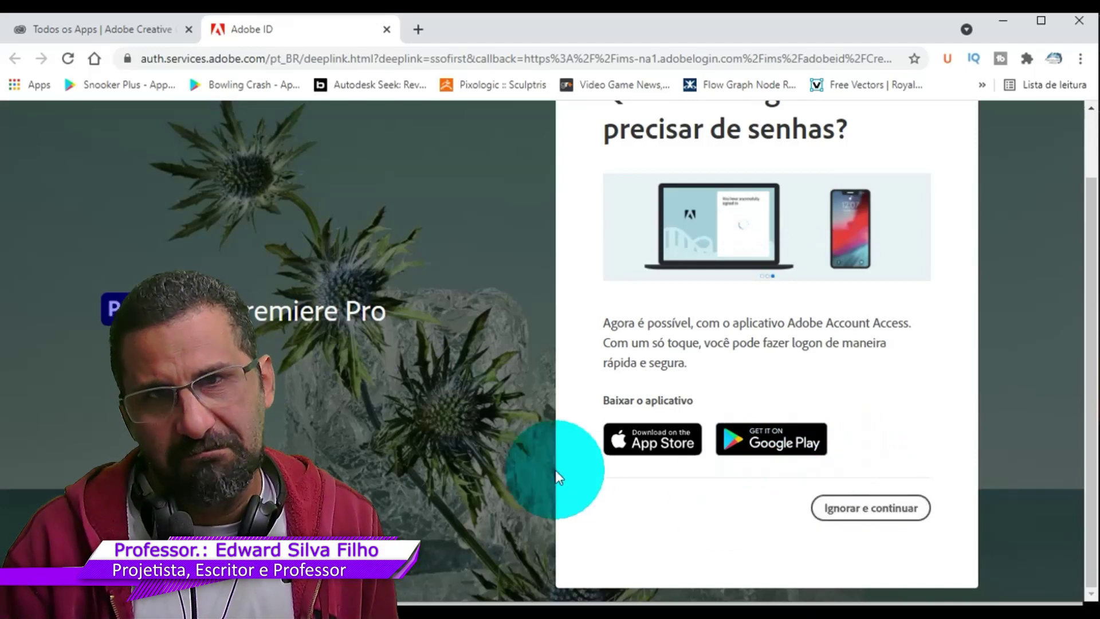
{"action": "left_click", "coordinate": [848, 515]}
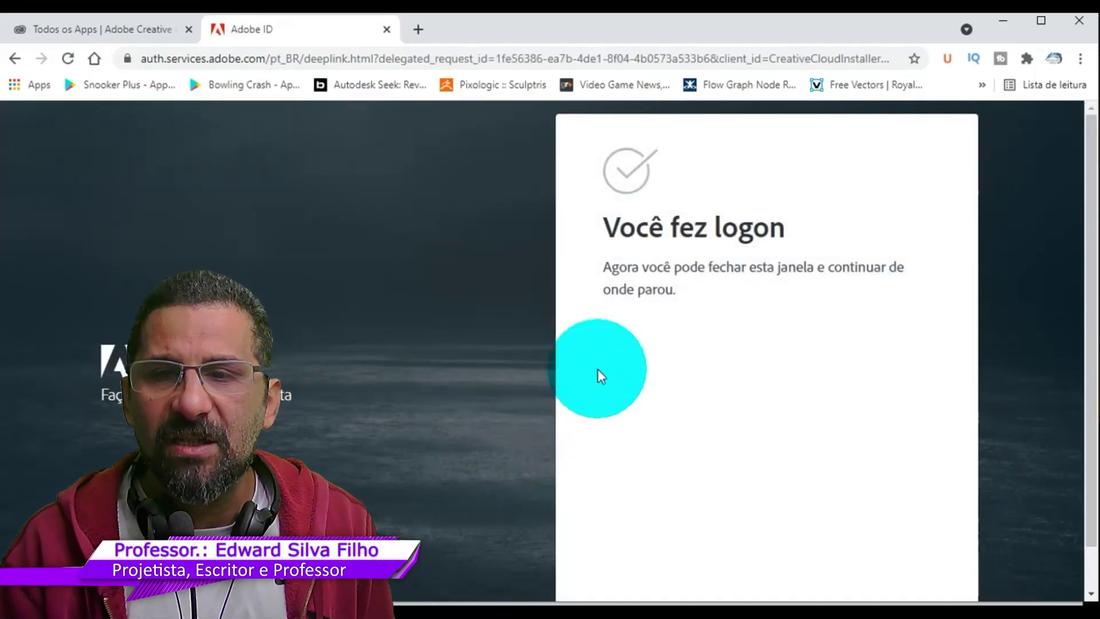
{"action": "scroll", "coordinate": [597, 369], "scroll_direction": "down", "scroll_amount": 1}
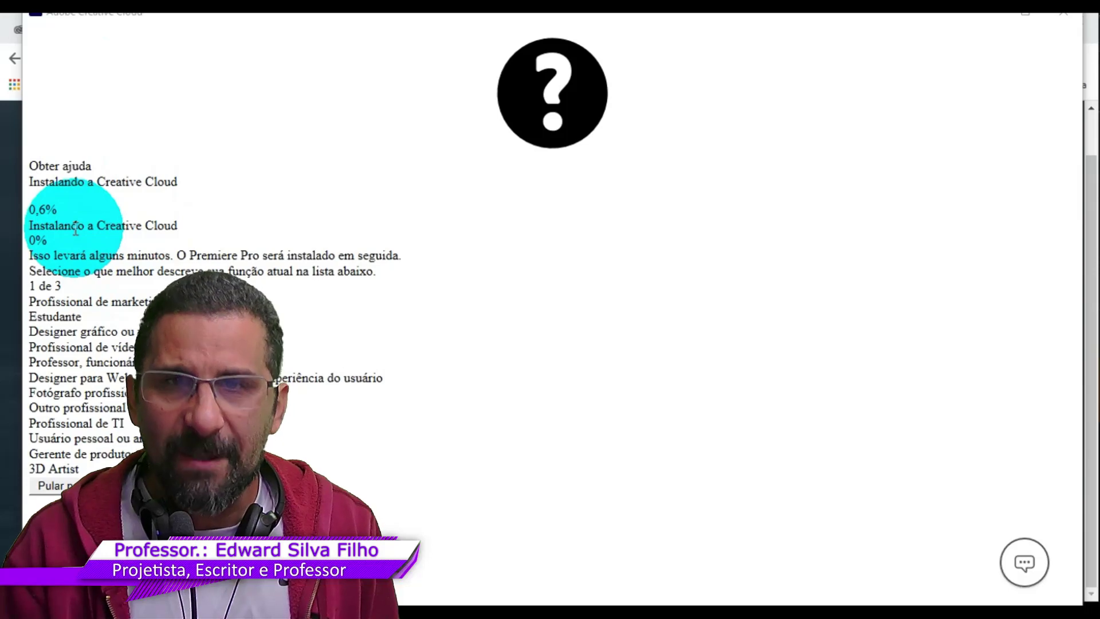
Answer the role and Premiere Pro familiarity questions and choose 'Outro' as the first task.
{"action": "mouse_move", "coordinate": [31, 222]}
{"action": "left_mouse_down"}
{"action": "mouse_move", "coordinate": [125, 335]}
{"action": "mouse_move", "coordinate": [69, 486]}
{"action": "left_mouse_up"}
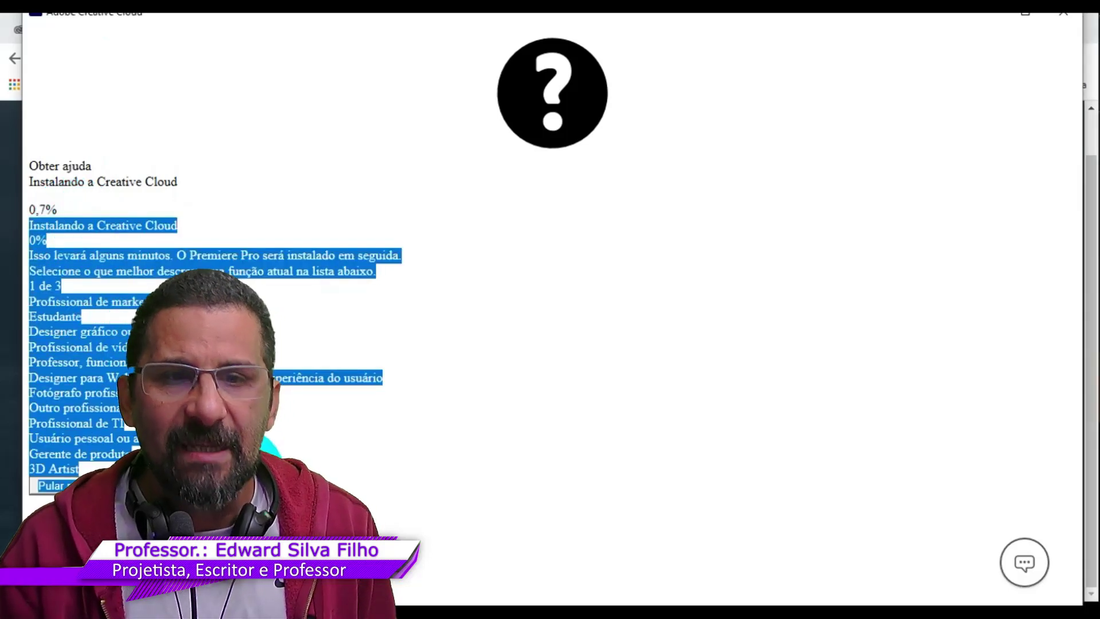
{"action": "left_click", "coordinate": [103, 464]}
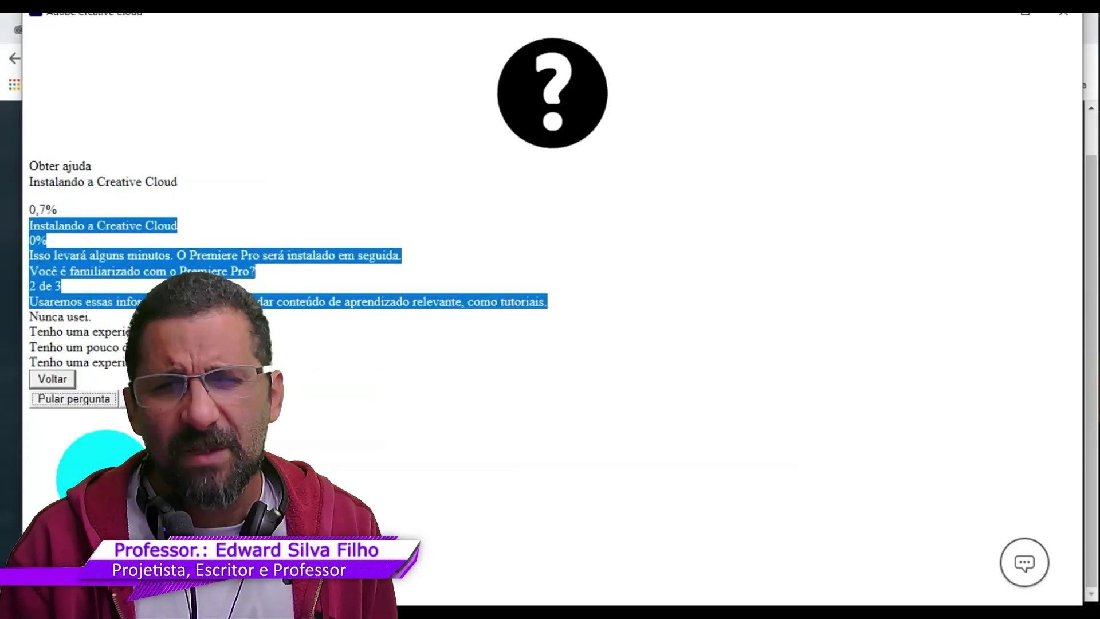
{"action": "left_click", "coordinate": [74, 398]}
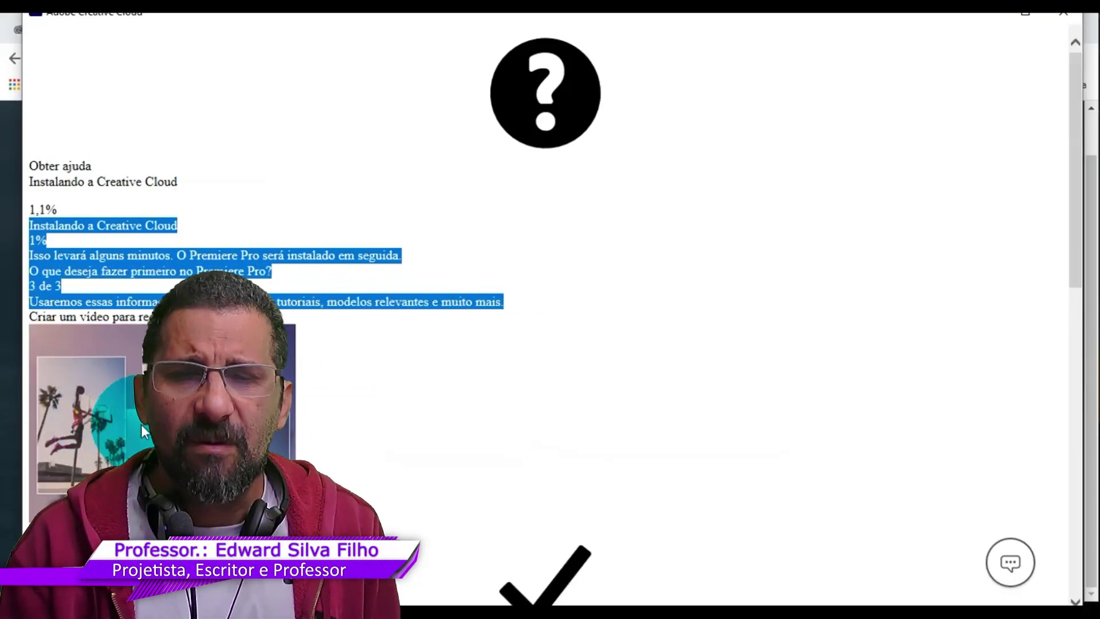
{"action": "scroll", "coordinate": [318, 380], "scroll_direction": "down", "scroll_amount": 3}
{"action": "scroll", "coordinate": [318, 380], "scroll_direction": "down", "scroll_amount": 4}
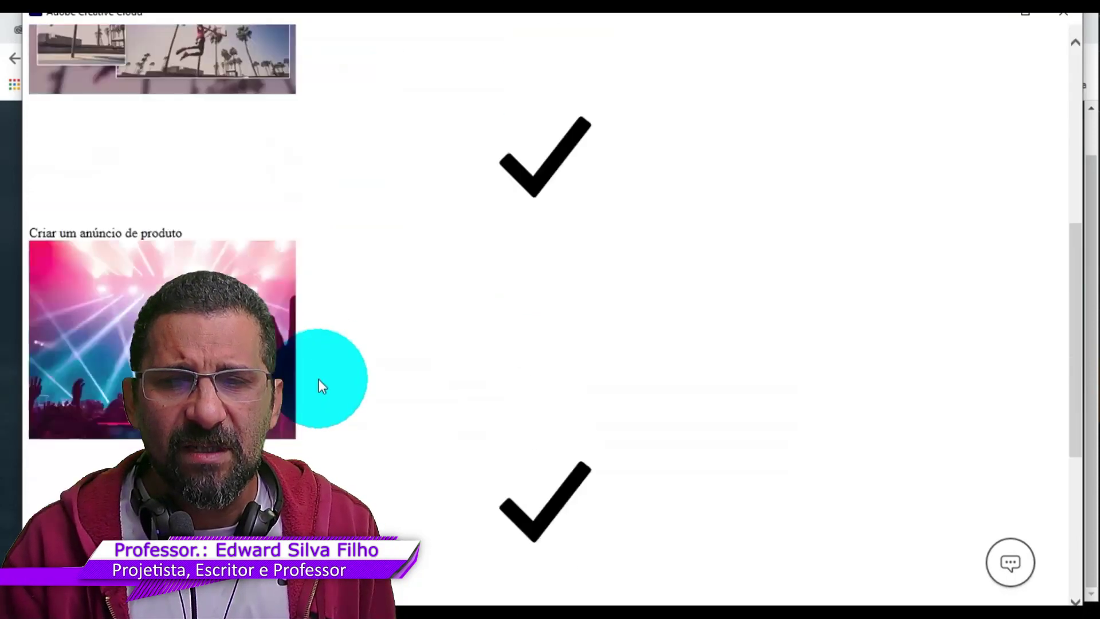
{"action": "scroll", "coordinate": [319, 379], "scroll_direction": "down", "scroll_amount": 5}
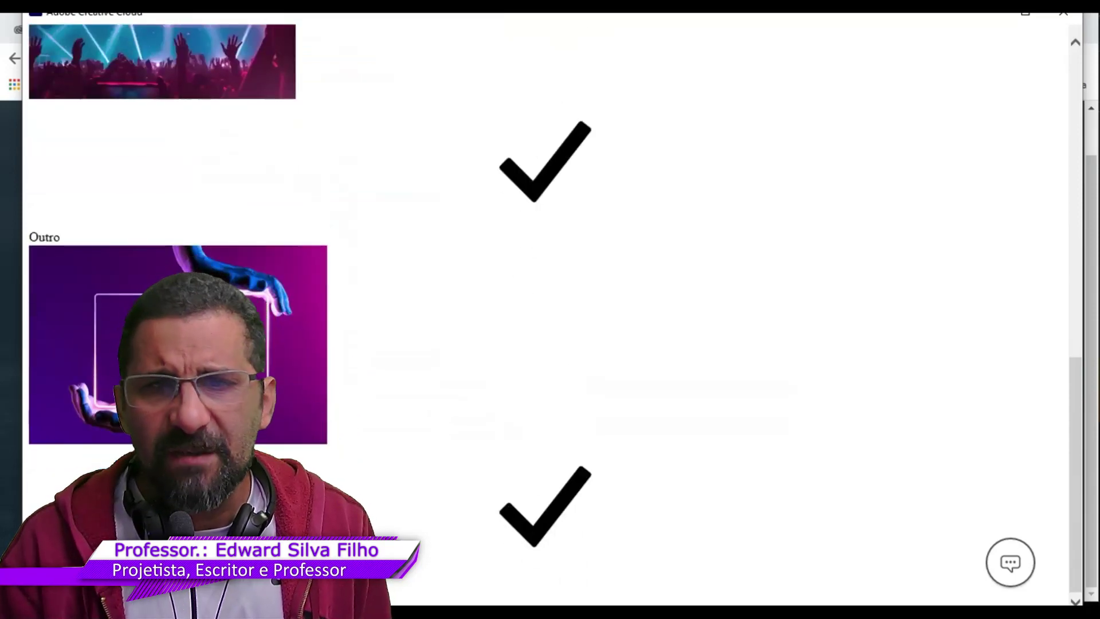
{"action": "left_click", "coordinate": [144, 346]}
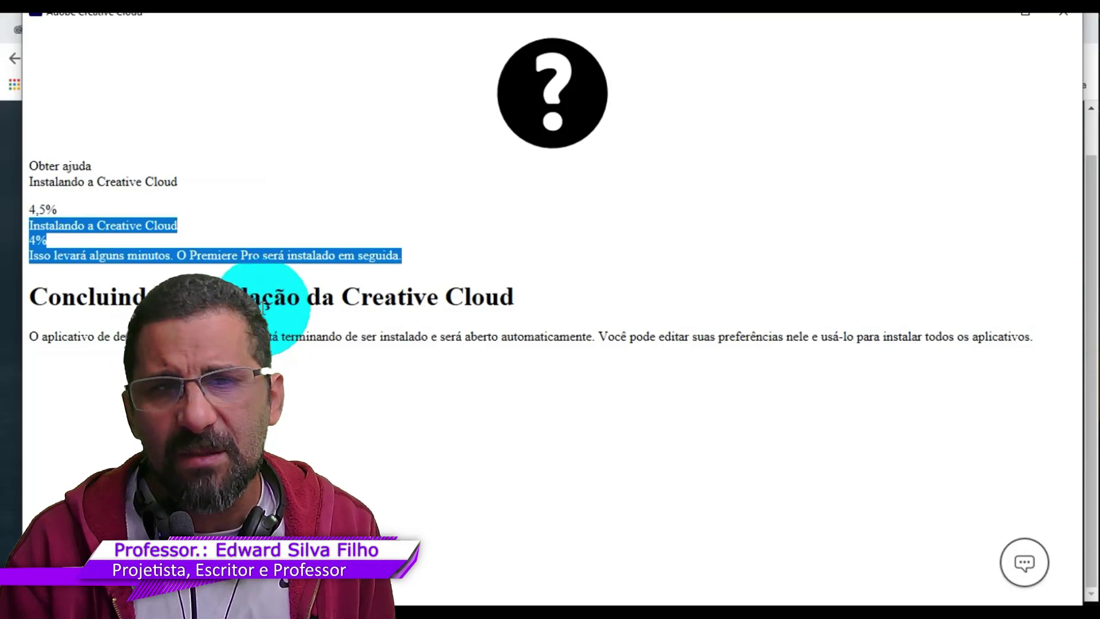
Move the installer window down and widen it to the screen's right edge.
{"action": "left_click_drag", "start_coordinate": [264, 308], "coordinate": [279, 353]}
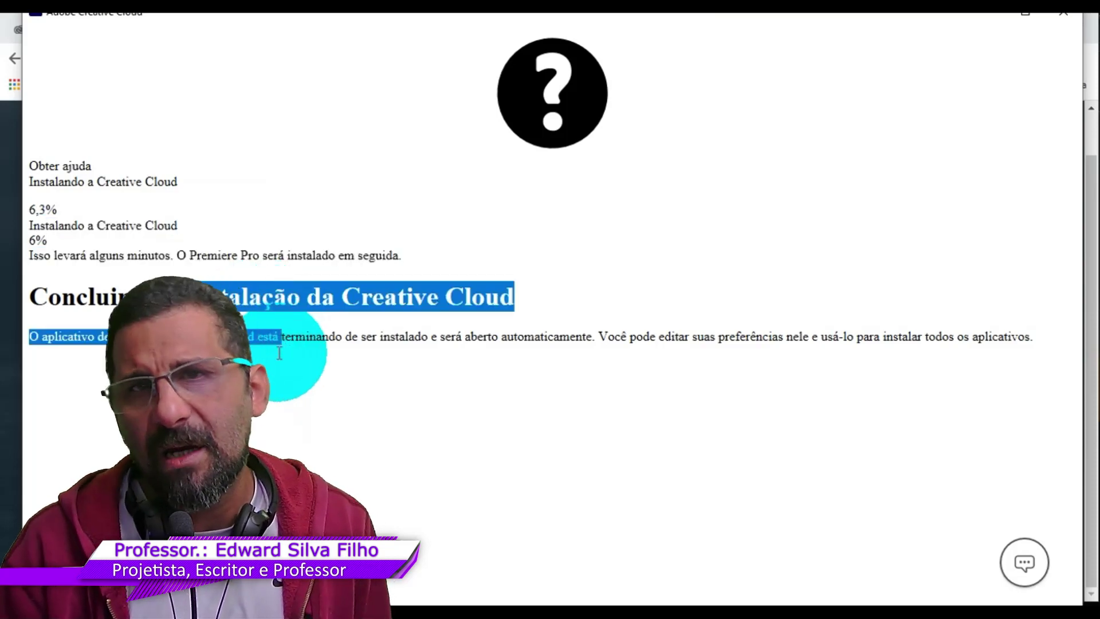
{"action": "left_click", "coordinate": [279, 352]}
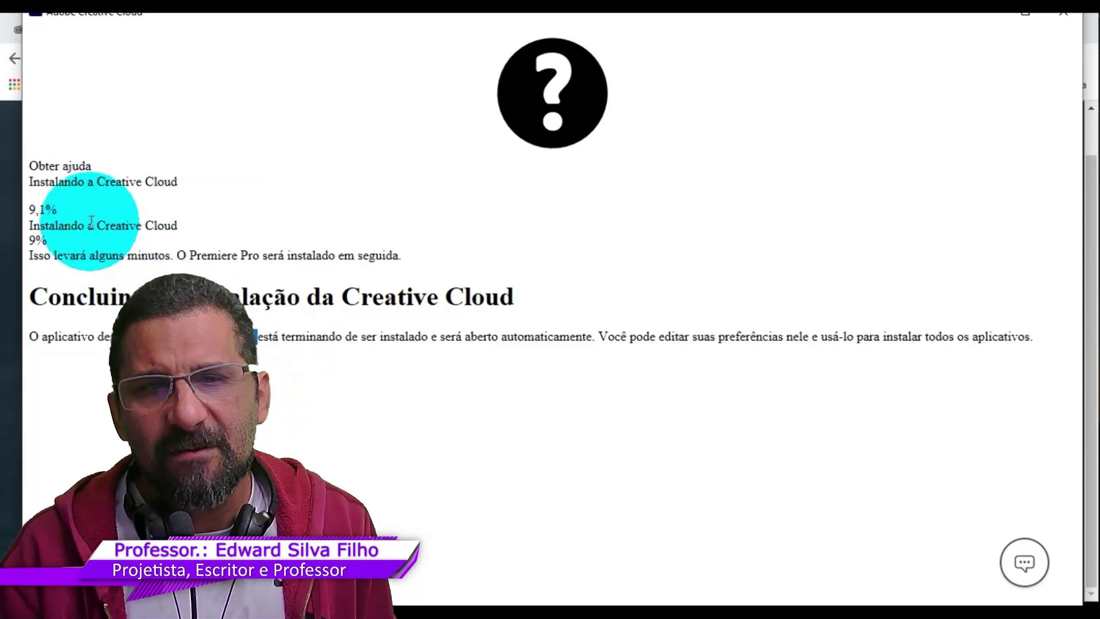
{"action": "mouse_move", "coordinate": [97, 182]}
{"action": "left_mouse_down"}
{"action": "mouse_move", "coordinate": [162, 238]}
{"action": "mouse_move", "coordinate": [365, 268]}
{"action": "left_mouse_up"}
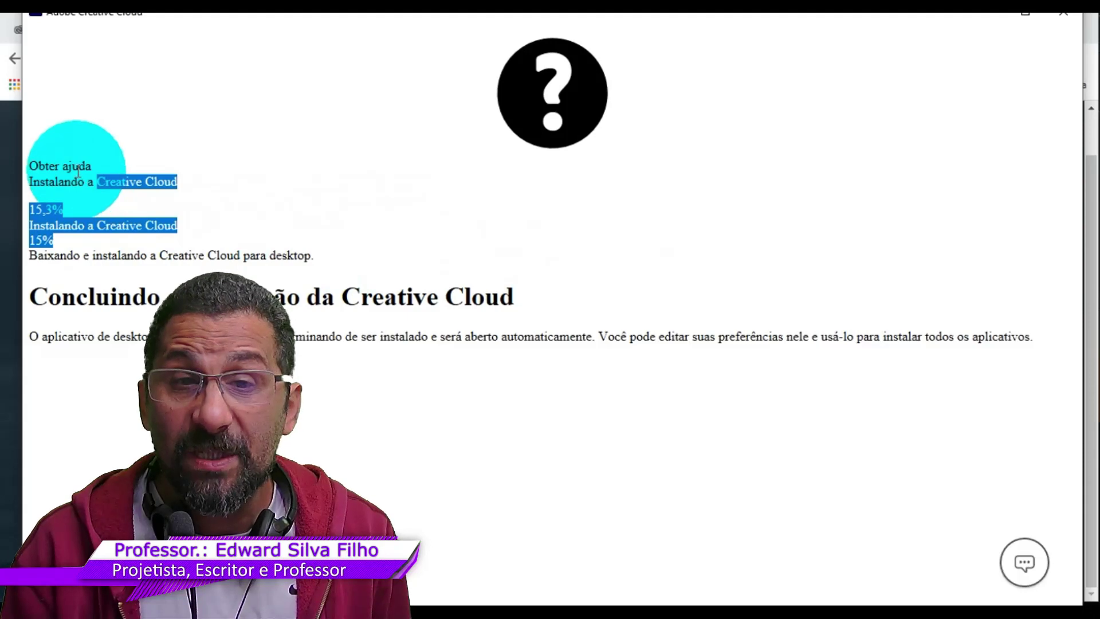
{"action": "mouse_move", "coordinate": [239, 15]}
{"action": "left_mouse_down"}
{"action": "mouse_move", "coordinate": [241, 46]}
{"action": "mouse_move", "coordinate": [219, 26]}
{"action": "left_mouse_up"}
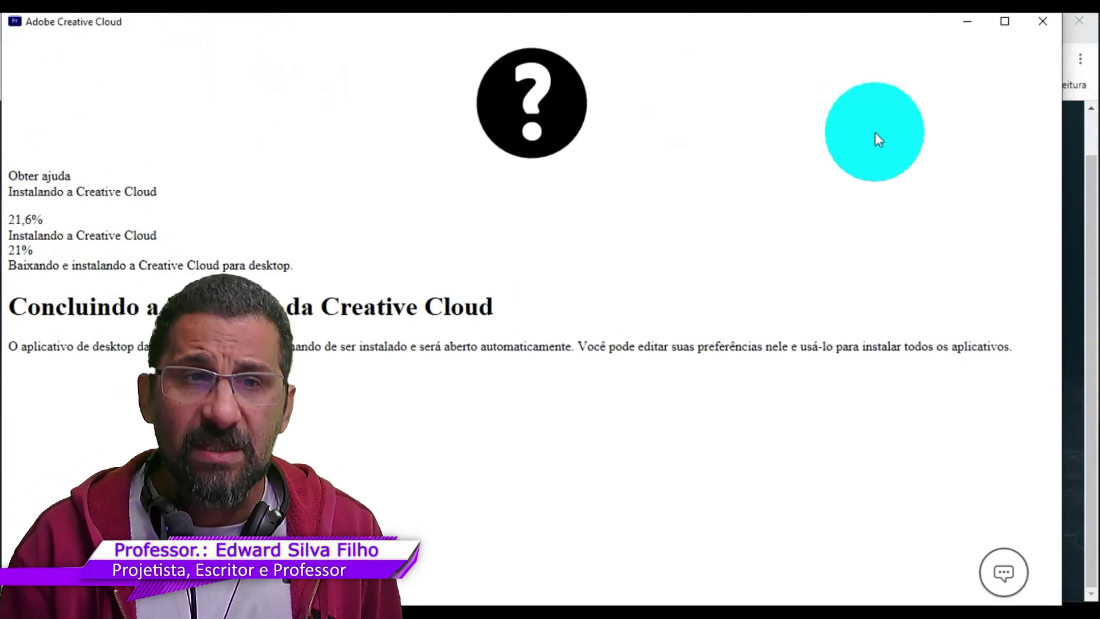
{"action": "mouse_move", "coordinate": [1061, 242]}
{"action": "left_mouse_down"}
{"action": "mouse_move", "coordinate": [1076, 242]}
{"action": "mouse_move", "coordinate": [1066, 96]}
{"action": "left_mouse_up"}
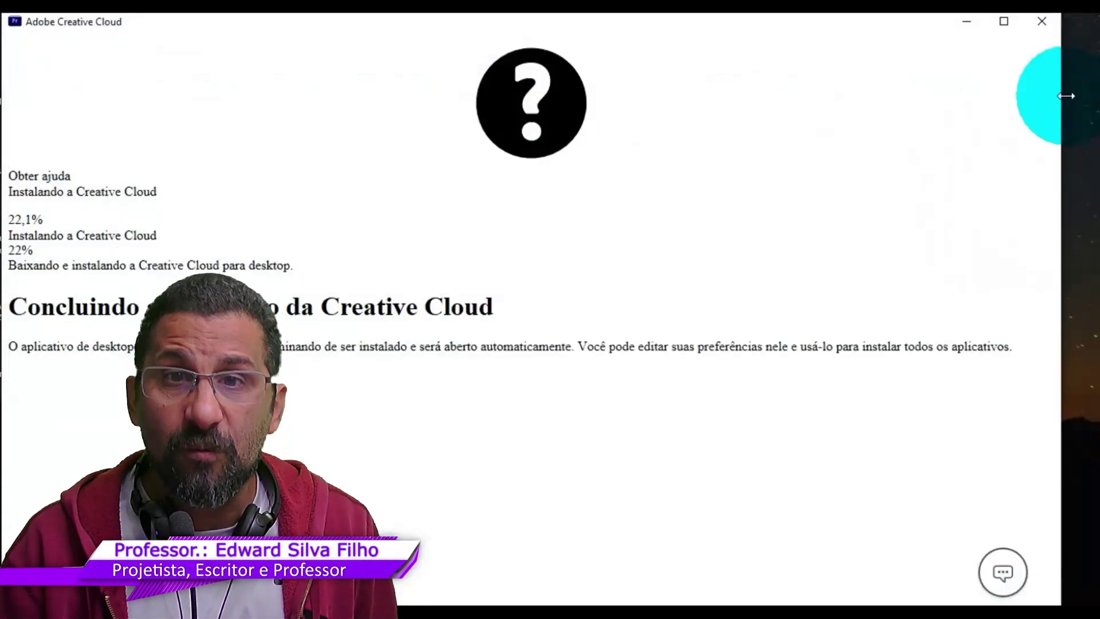
{"action": "left_click_drag", "start_coordinate": [1063, 166], "coordinate": [1094, 167]}
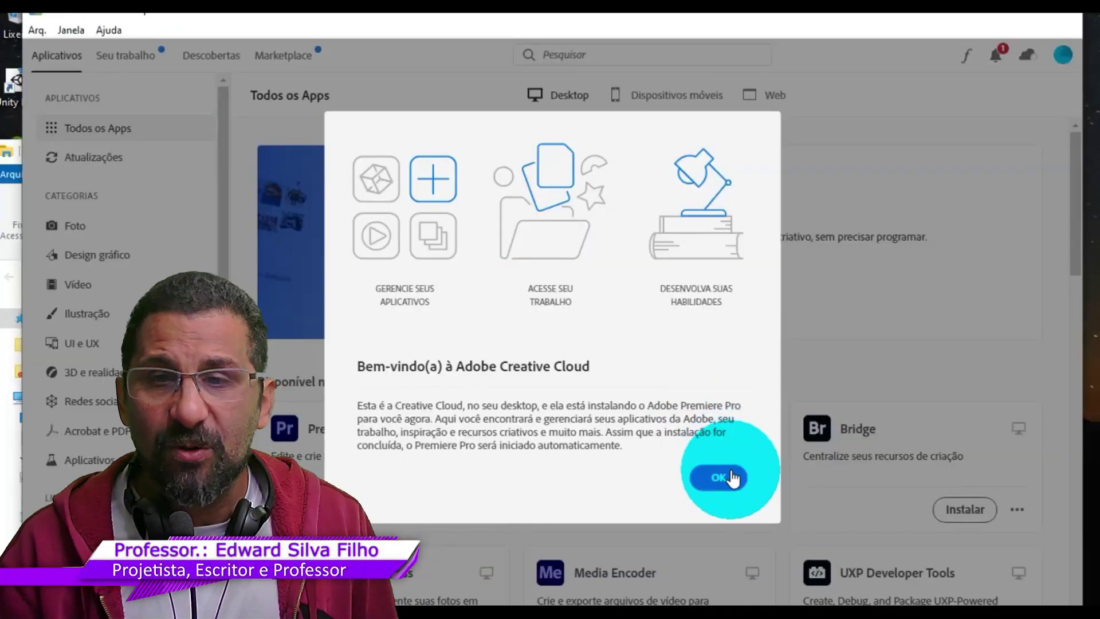
Dismiss the Creative Cloud welcome message and view the Premiere Pro details page.
{"action": "left_click", "coordinate": [719, 477]}
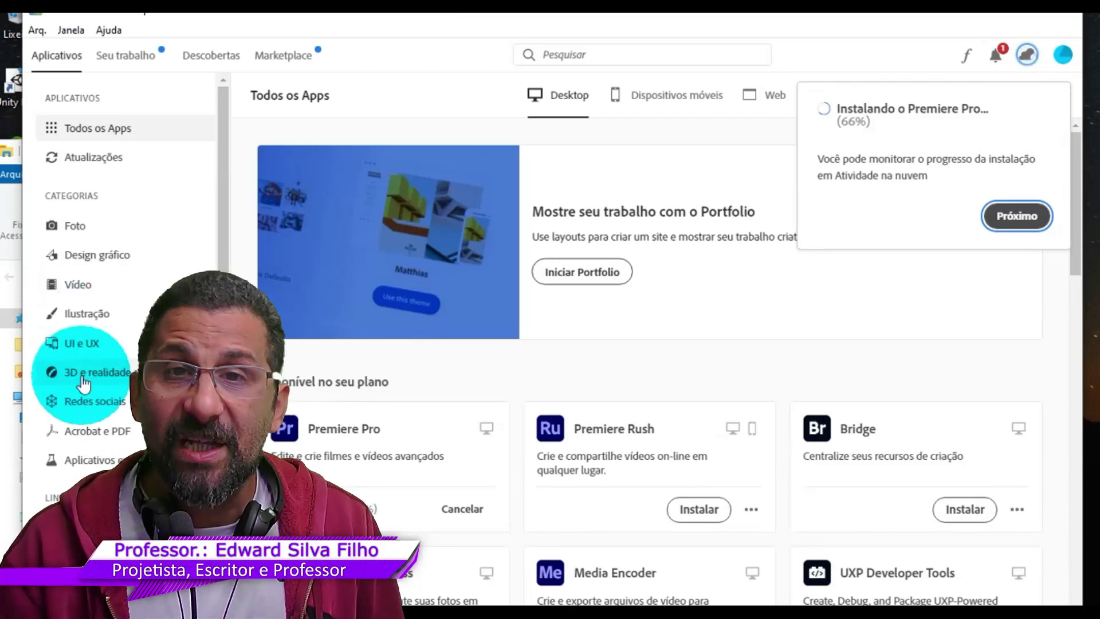
{"action": "scroll", "coordinate": [115, 447], "scroll_direction": "down", "scroll_amount": 2}
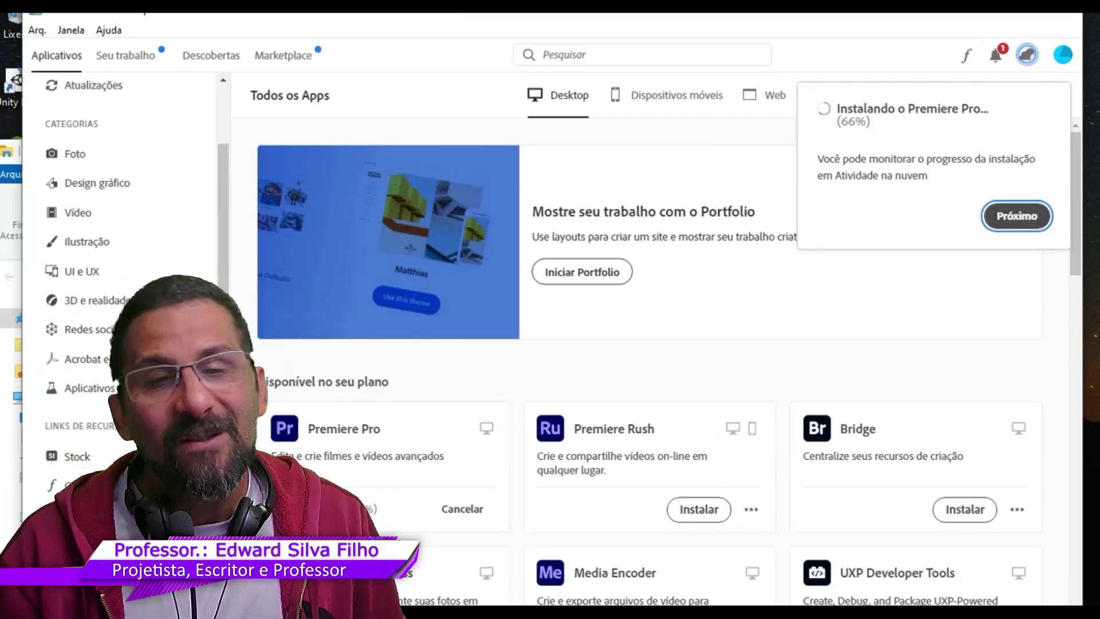
{"action": "scroll", "coordinate": [115, 447], "scroll_direction": "up", "scroll_amount": 2}
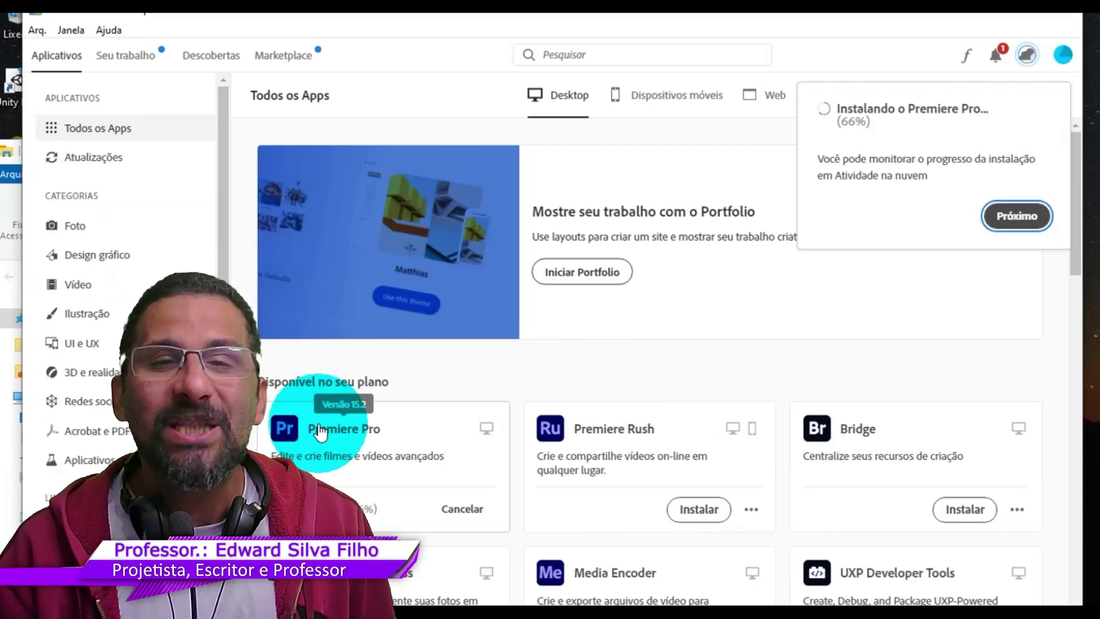
{"action": "left_click", "coordinate": [321, 431]}
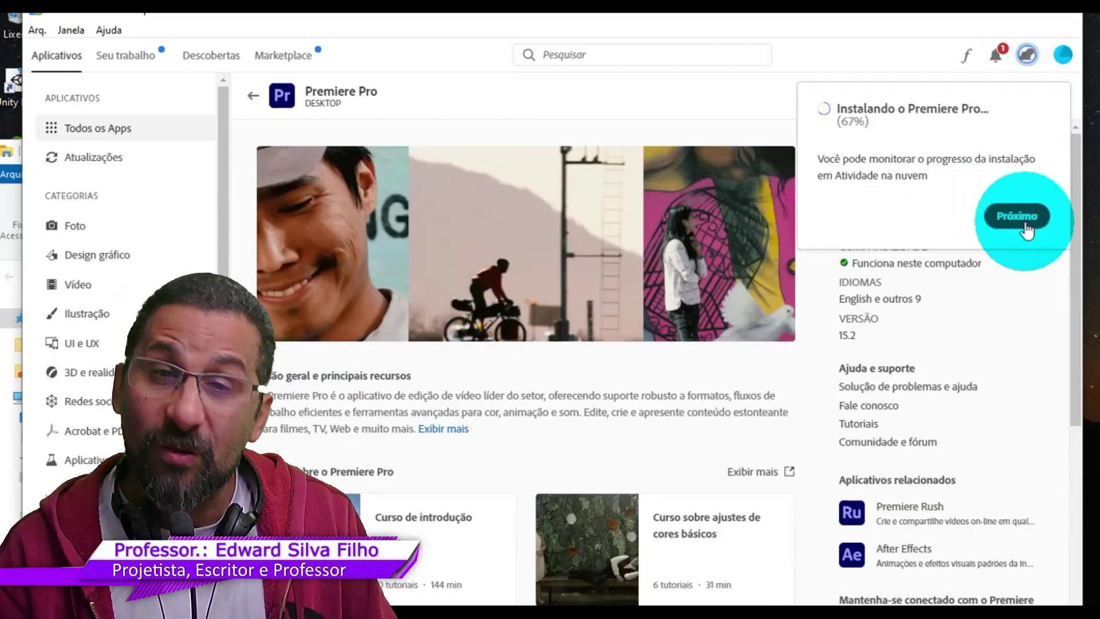
Close the installation notice and the 'Conheça melhor o Premiere Pro' tip, then go to Todos os Apps.
{"action": "left_click", "coordinate": [996, 220]}
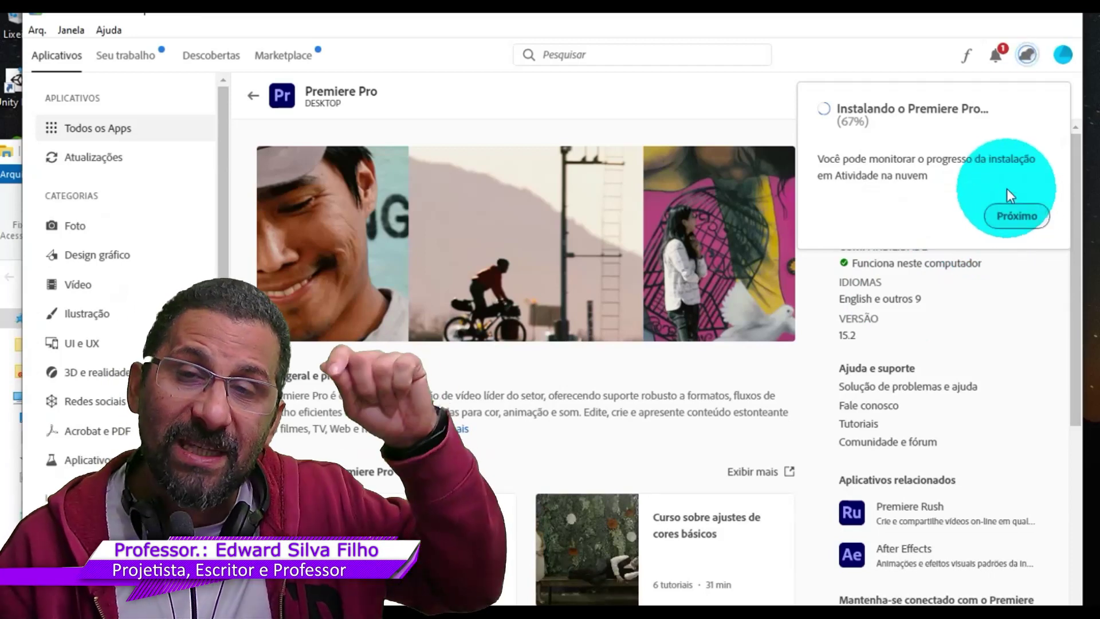
{"action": "left_click", "coordinate": [1013, 221]}
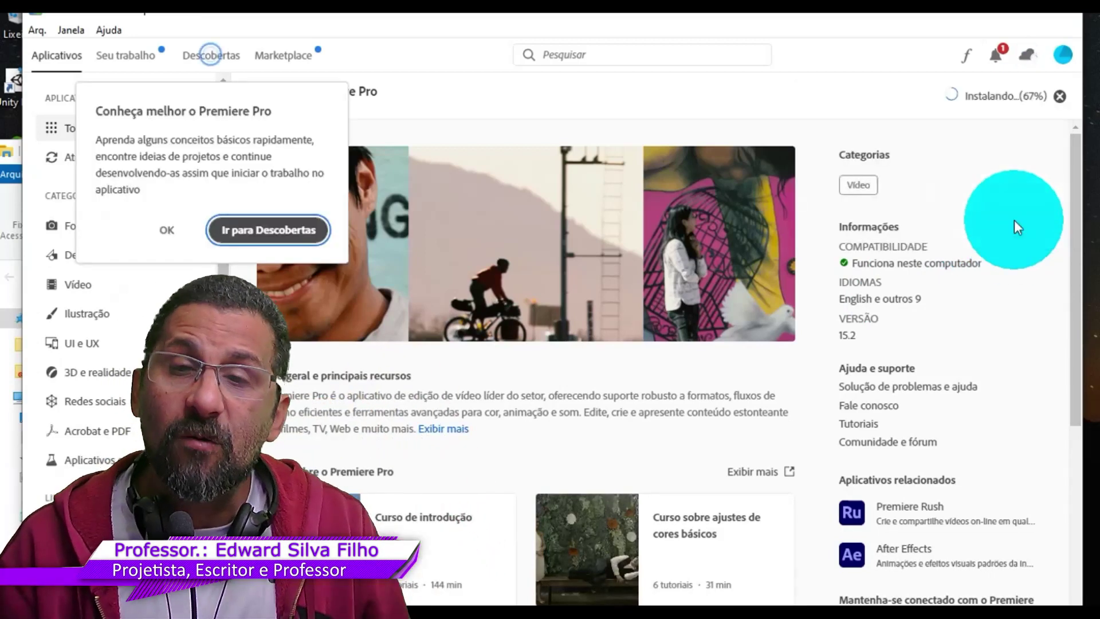
{"action": "left_click", "coordinate": [171, 232]}
{"action": "scroll", "coordinate": [458, 333], "scroll_direction": "down", "scroll_amount": 5}
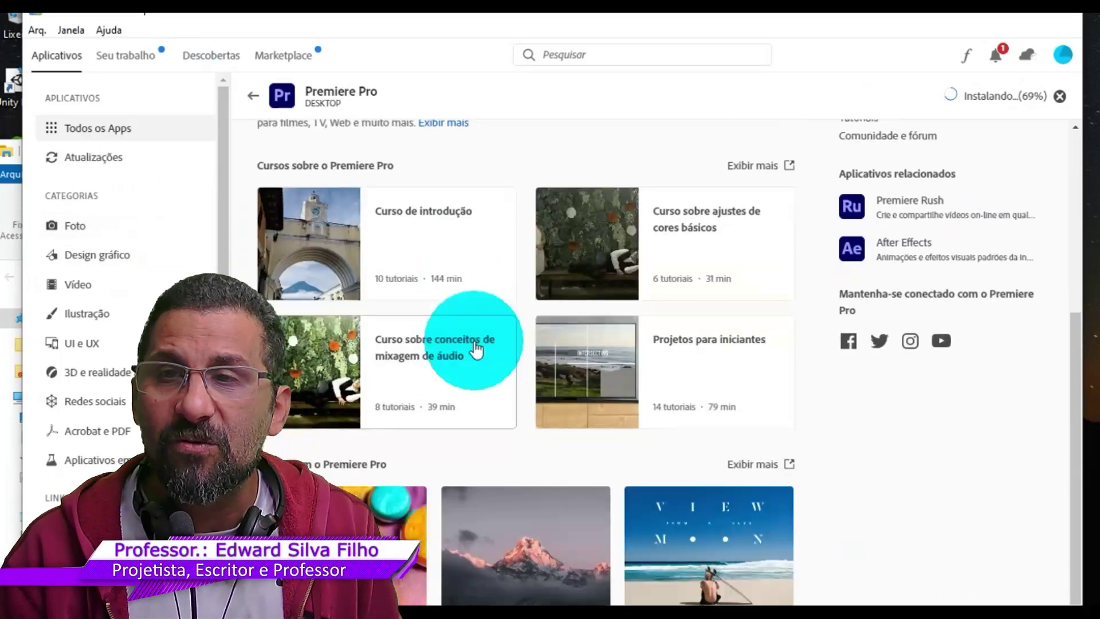
{"action": "scroll", "coordinate": [474, 345], "scroll_direction": "up", "scroll_amount": 5}
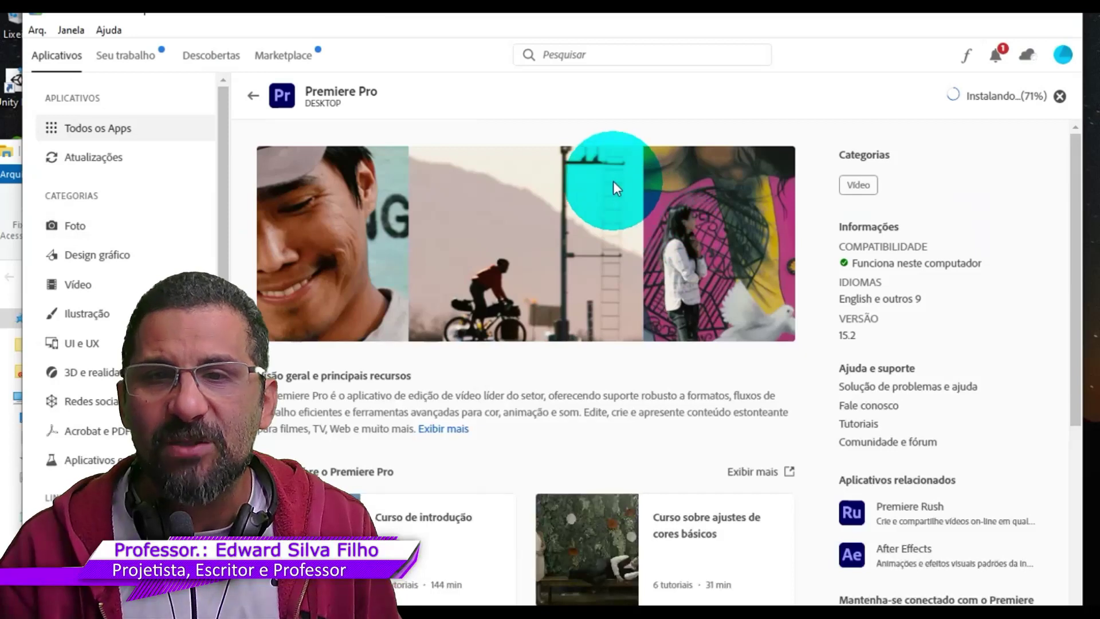
{"action": "left_click", "coordinate": [136, 133]}
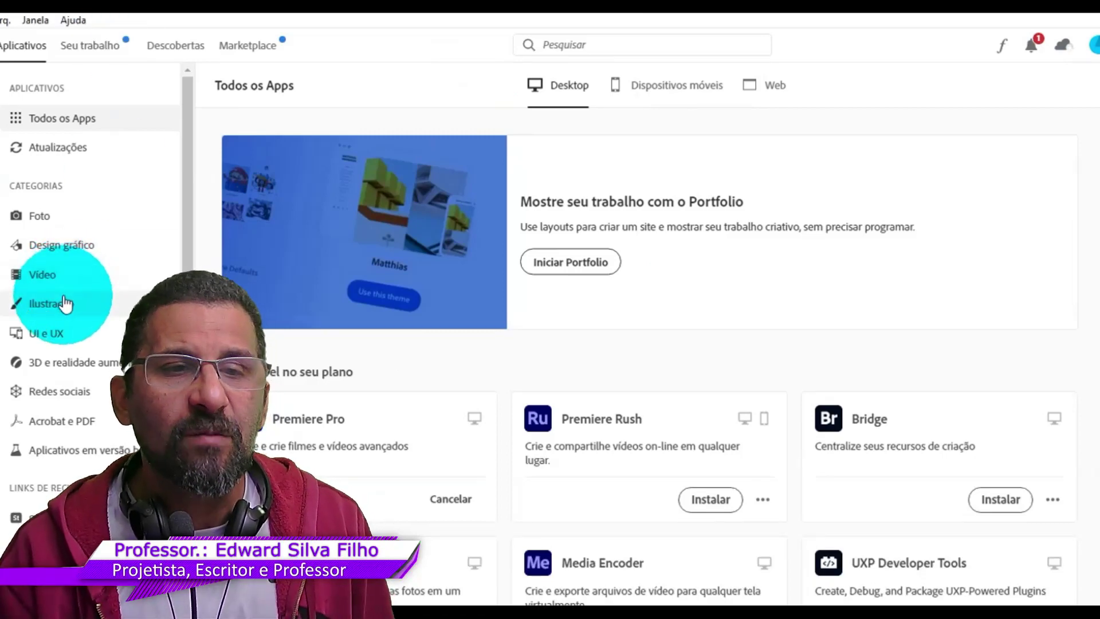
Browse the Ilustração, UI e UX and 3D e realidade aumentada app categories.
{"action": "left_click", "coordinate": [63, 303]}
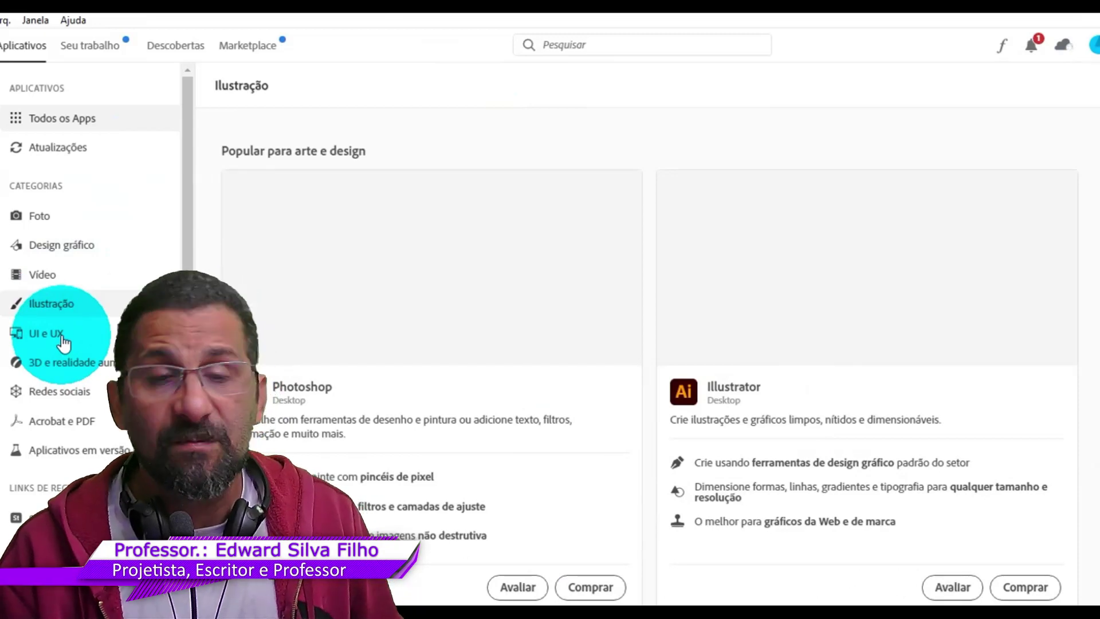
{"action": "left_click", "coordinate": [62, 338]}
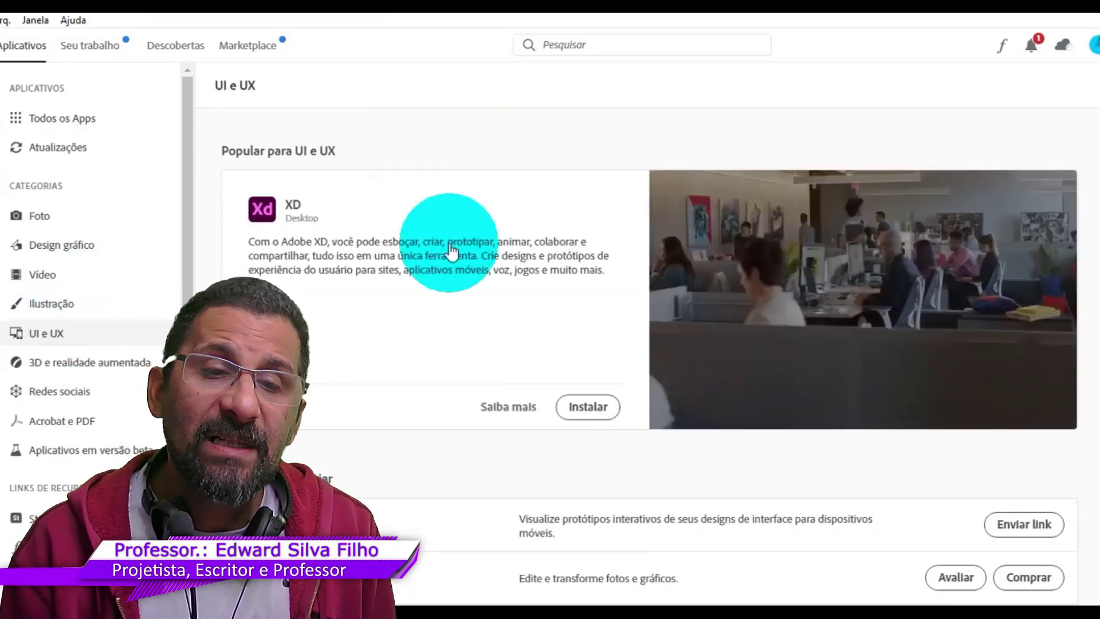
{"action": "scroll", "coordinate": [451, 251], "scroll_direction": "down", "scroll_amount": 5}
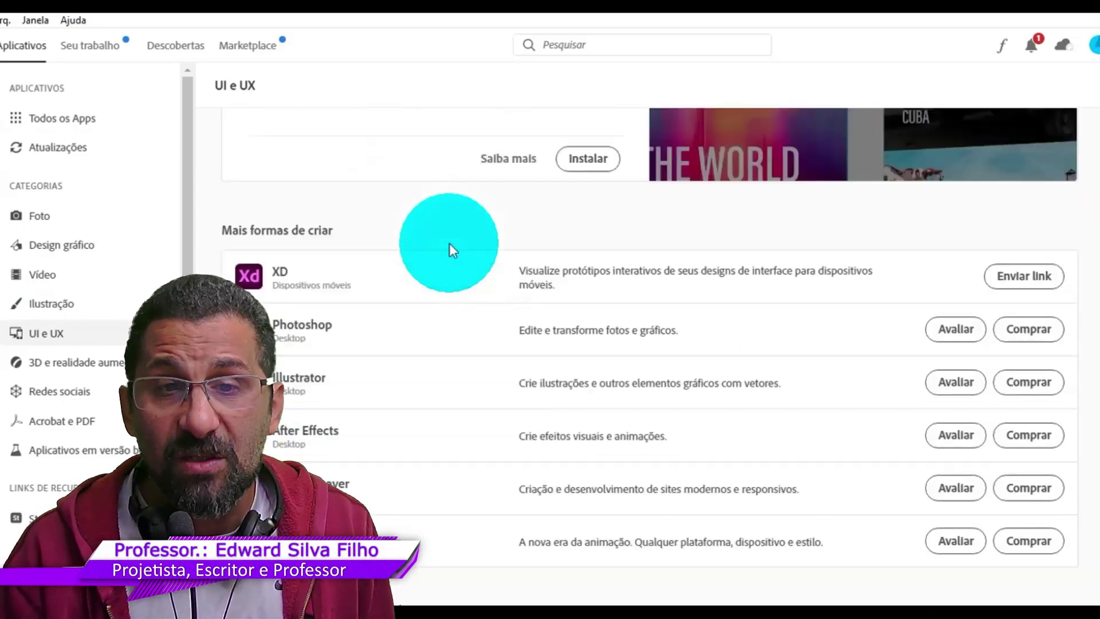
{"action": "scroll", "coordinate": [449, 243], "scroll_direction": "down", "scroll_amount": 3}
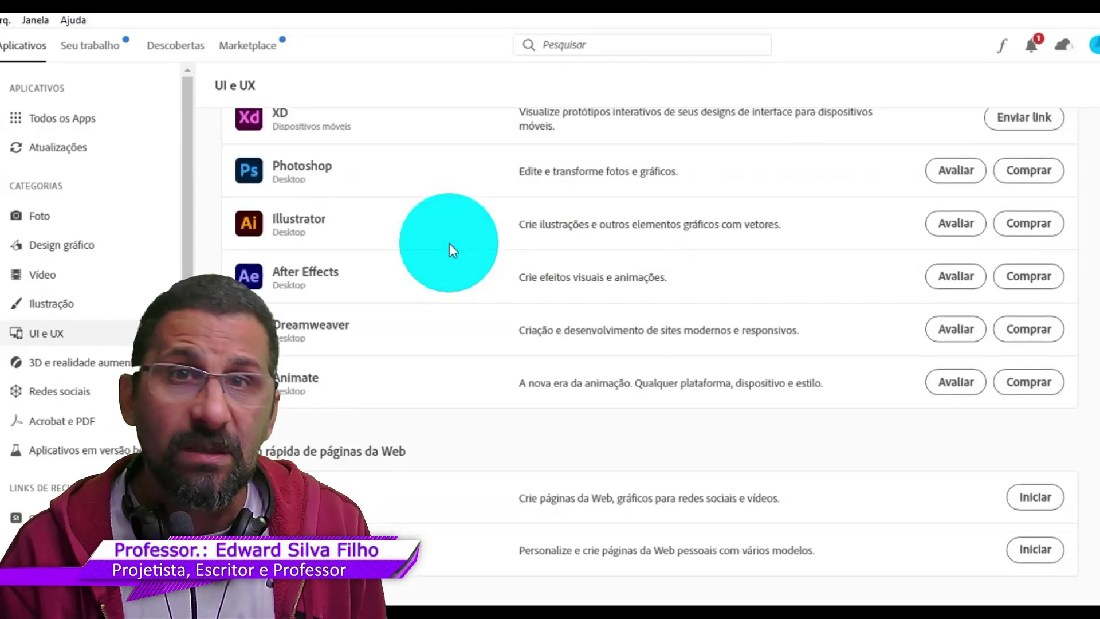
{"action": "left_click", "coordinate": [78, 378]}
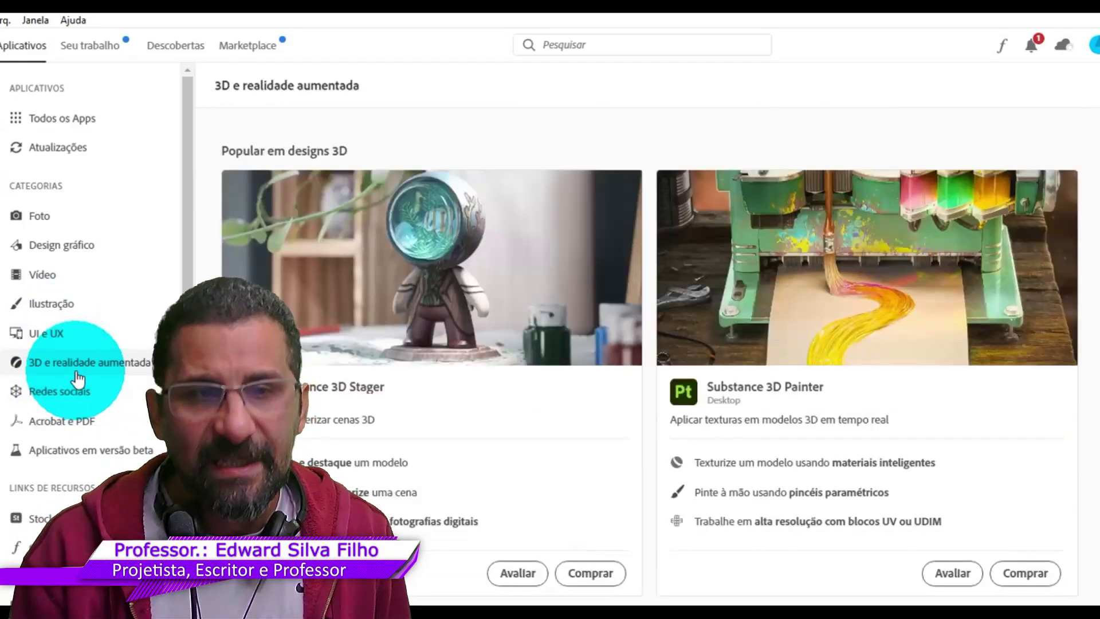
{"action": "scroll", "coordinate": [258, 361], "scroll_direction": "down", "scroll_amount": 5}
{"action": "scroll", "coordinate": [259, 373], "scroll_direction": "down", "scroll_amount": 5}
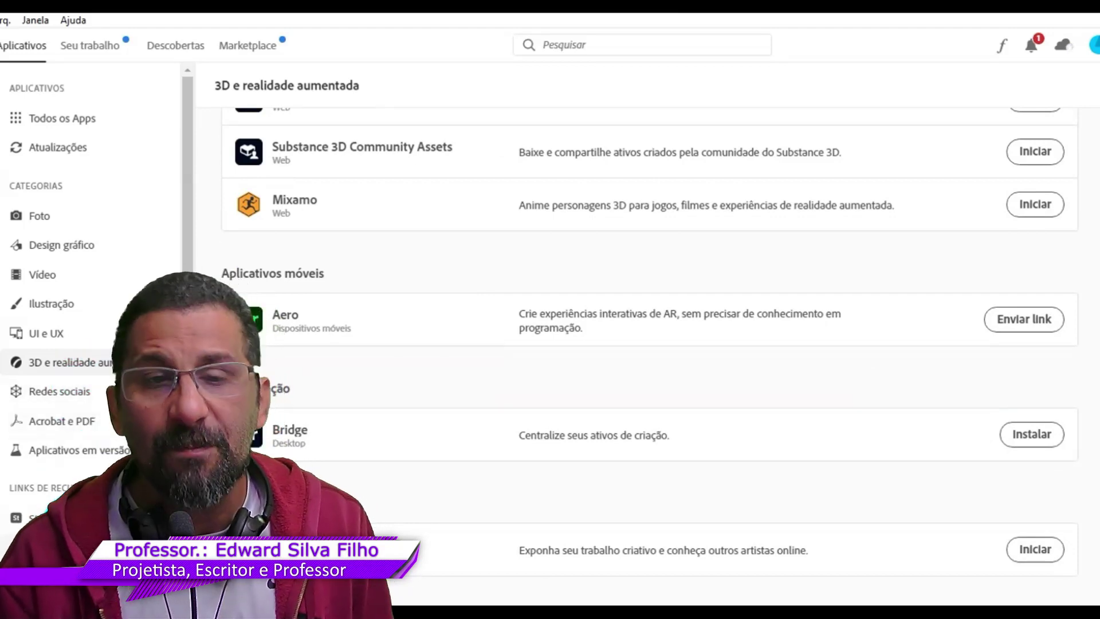
Browse Foto and Design gráfico, then check Premiere Pro's 85% install progress under Vídeo.
{"action": "left_click", "coordinate": [55, 229]}
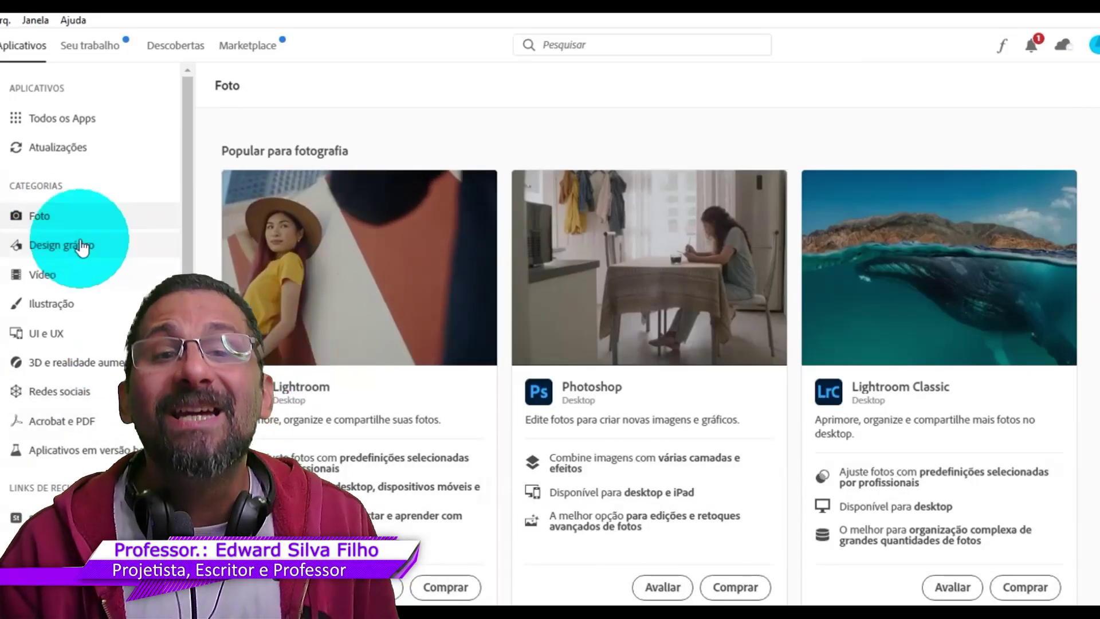
{"action": "left_click", "coordinate": [91, 252]}
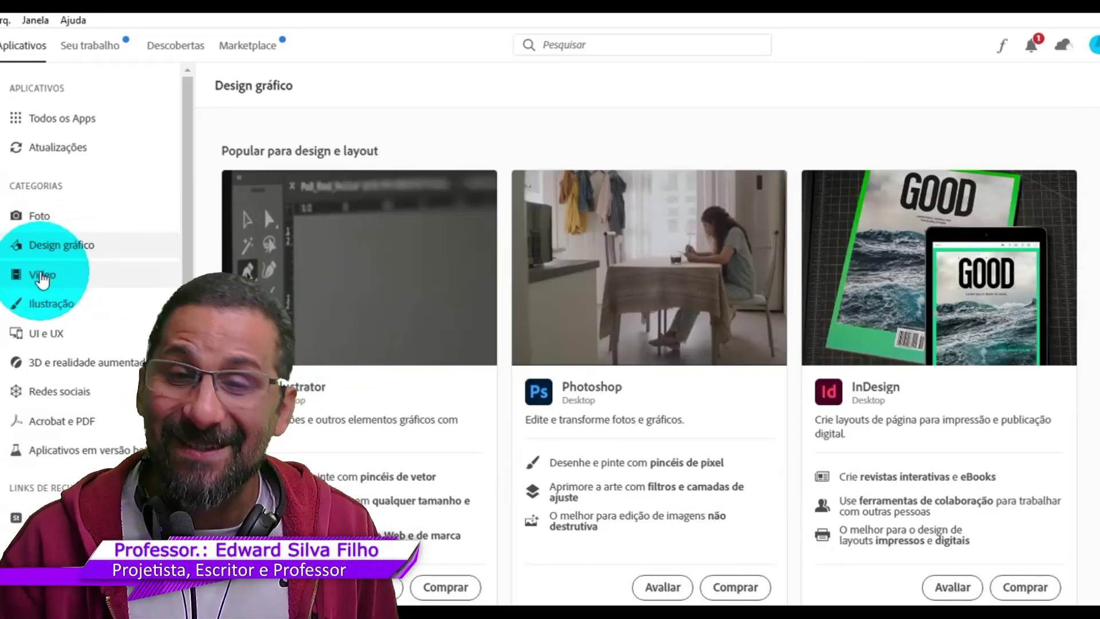
{"action": "left_click", "coordinate": [42, 276]}
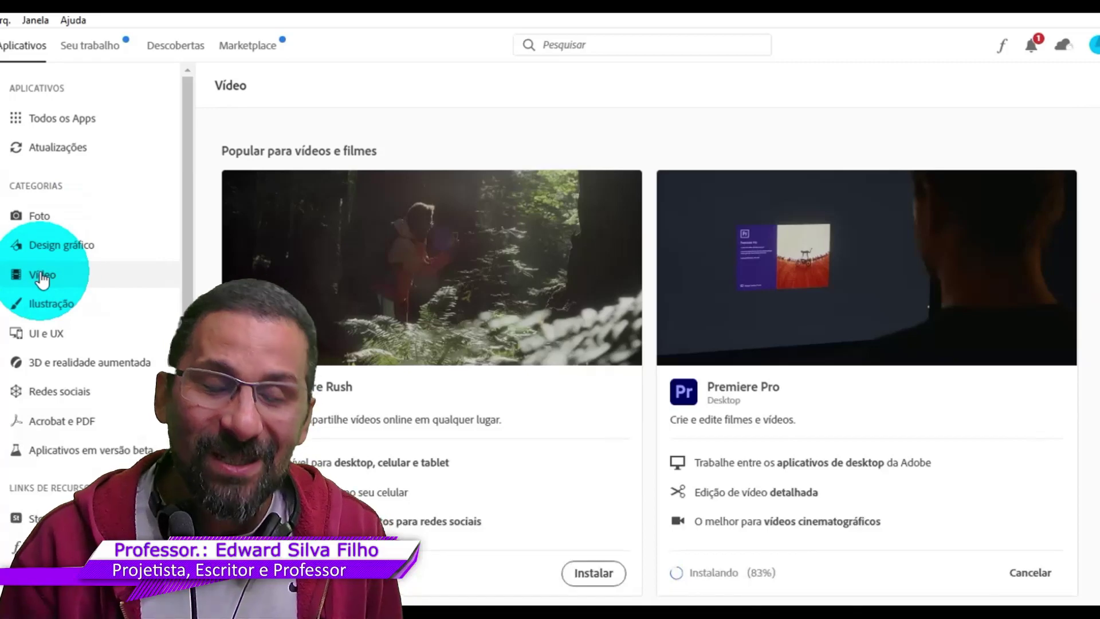
{"action": "scroll", "coordinate": [567, 298], "scroll_direction": "down", "scroll_amount": 7}
{"action": "scroll", "coordinate": [583, 324], "scroll_direction": "down", "scroll_amount": 2}
{"action": "scroll", "coordinate": [583, 324], "scroll_direction": "down", "scroll_amount": 4}
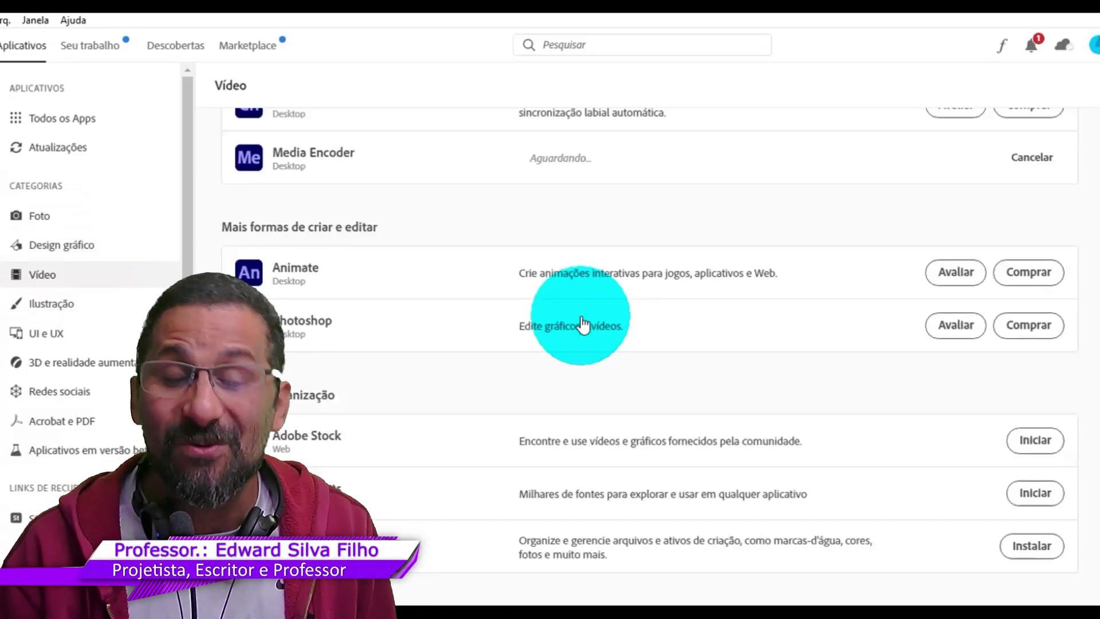
{"action": "scroll", "coordinate": [584, 324], "scroll_direction": "down", "scroll_amount": 3}
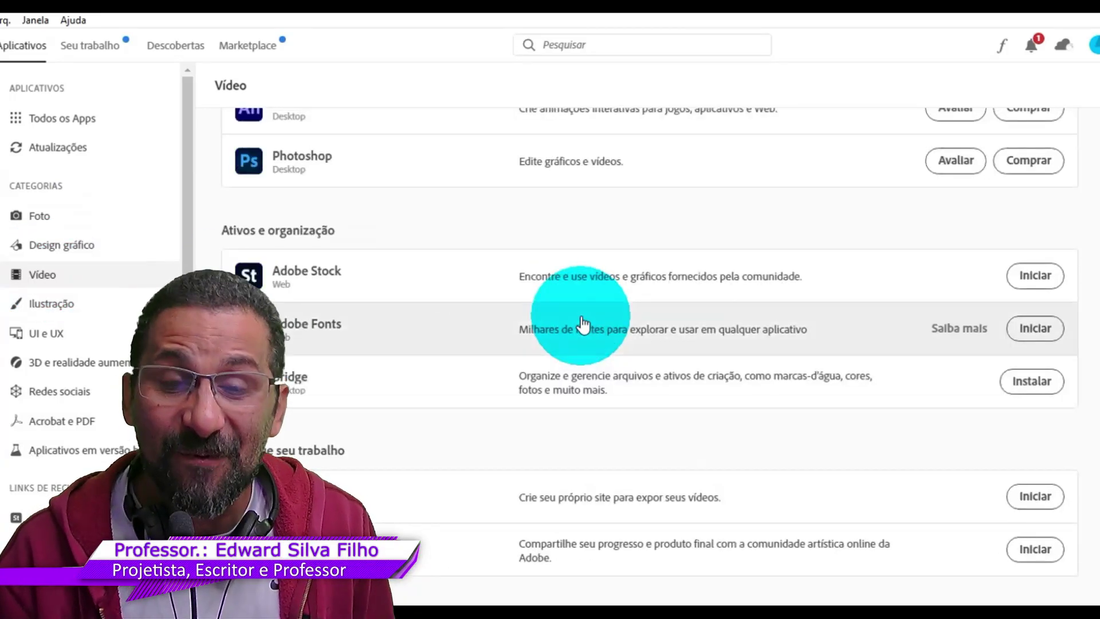
{"action": "scroll", "coordinate": [582, 323], "scroll_direction": "up", "scroll_amount": 4}
{"action": "scroll", "coordinate": [581, 323], "scroll_direction": "up", "scroll_amount": 1}
{"action": "scroll", "coordinate": [582, 323], "scroll_direction": "up", "scroll_amount": 5}
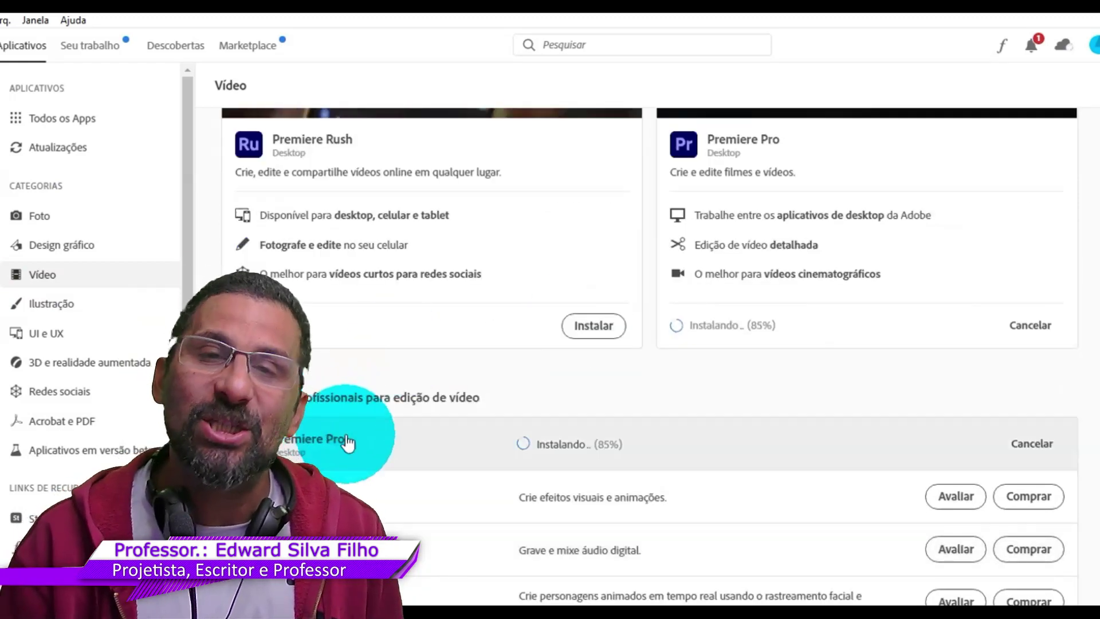
{"action": "scroll", "coordinate": [349, 442], "scroll_direction": "down", "scroll_amount": 1}
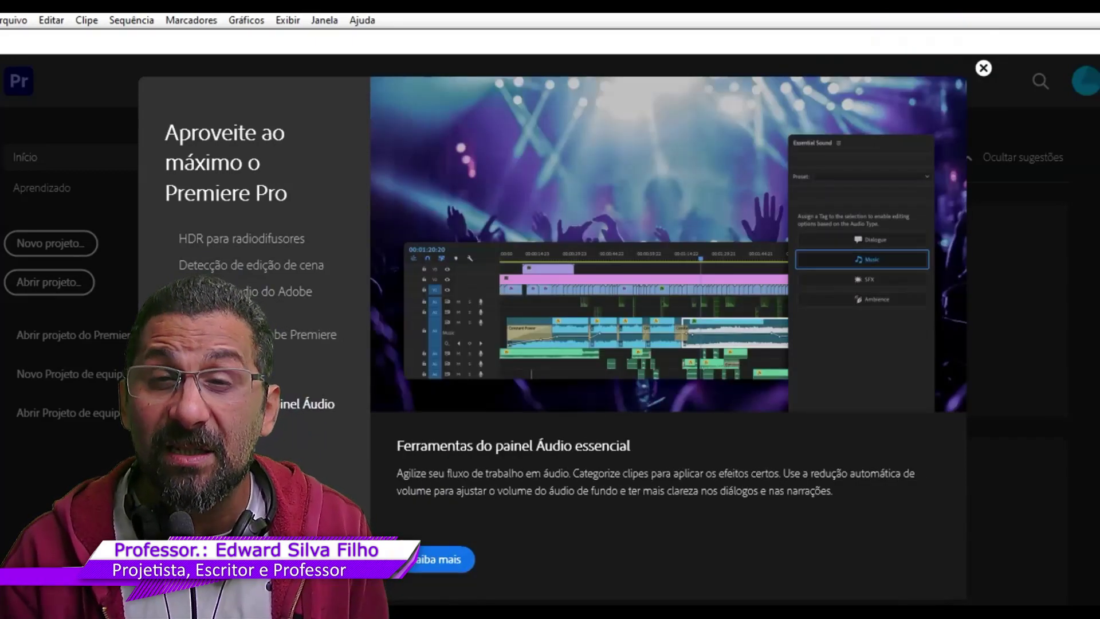
Close the 'Aproveite ao máximo o Premiere Pro' feature tour with Esc.
{"action": "key", "text": "Escape"}
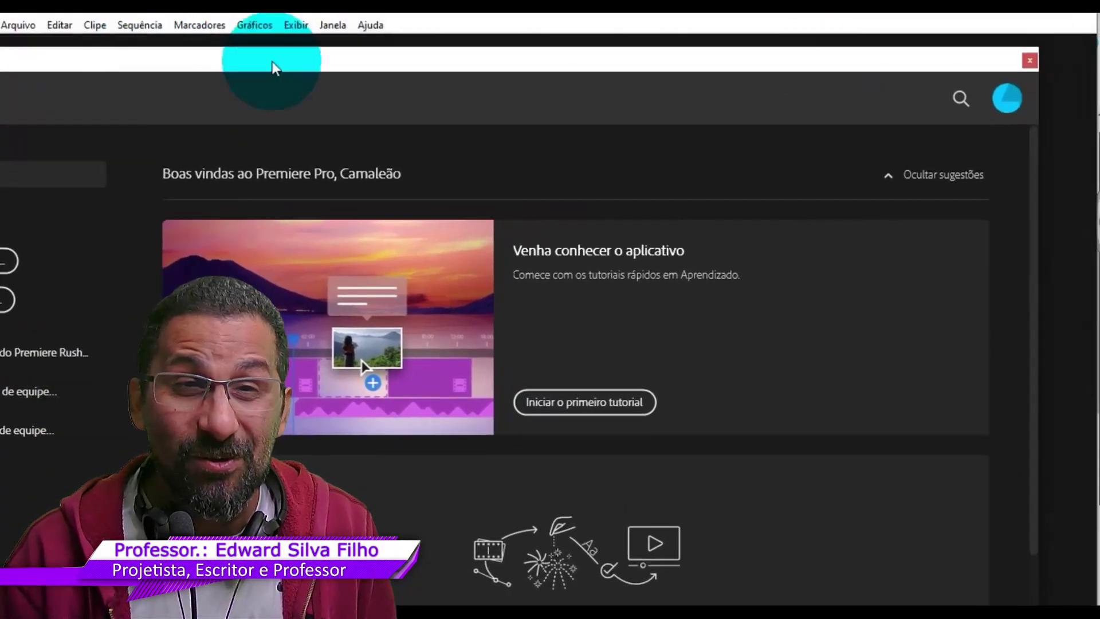
Close the Premiere Pro Home screen and browse the Arquivo > Novo menu options.
{"action": "left_click", "coordinate": [1026, 59]}
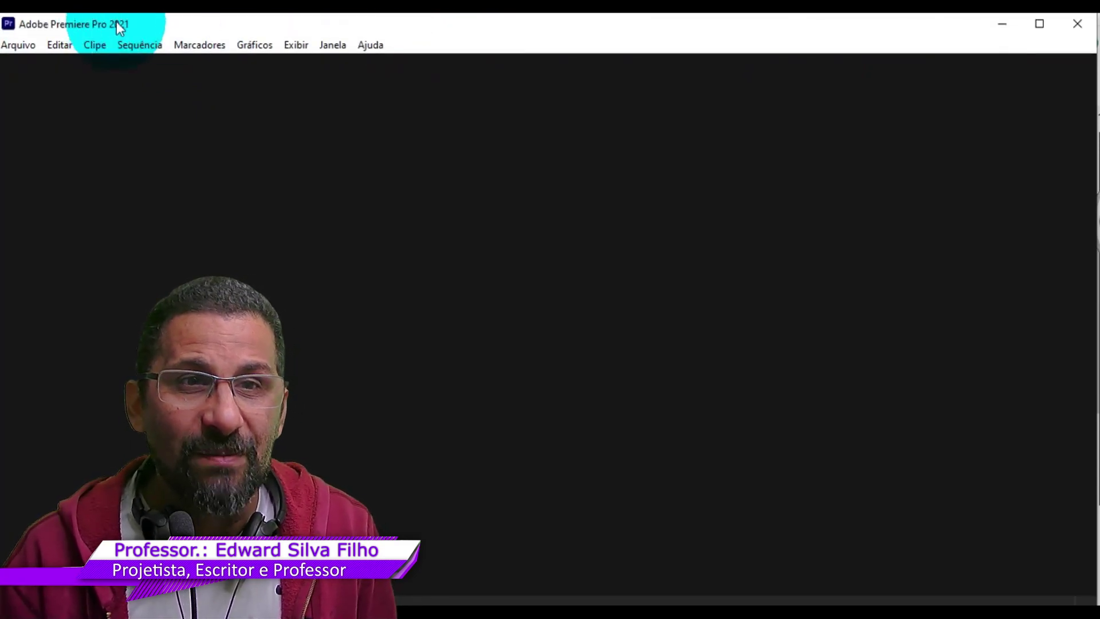
{"action": "left_click", "coordinate": [25, 46]}
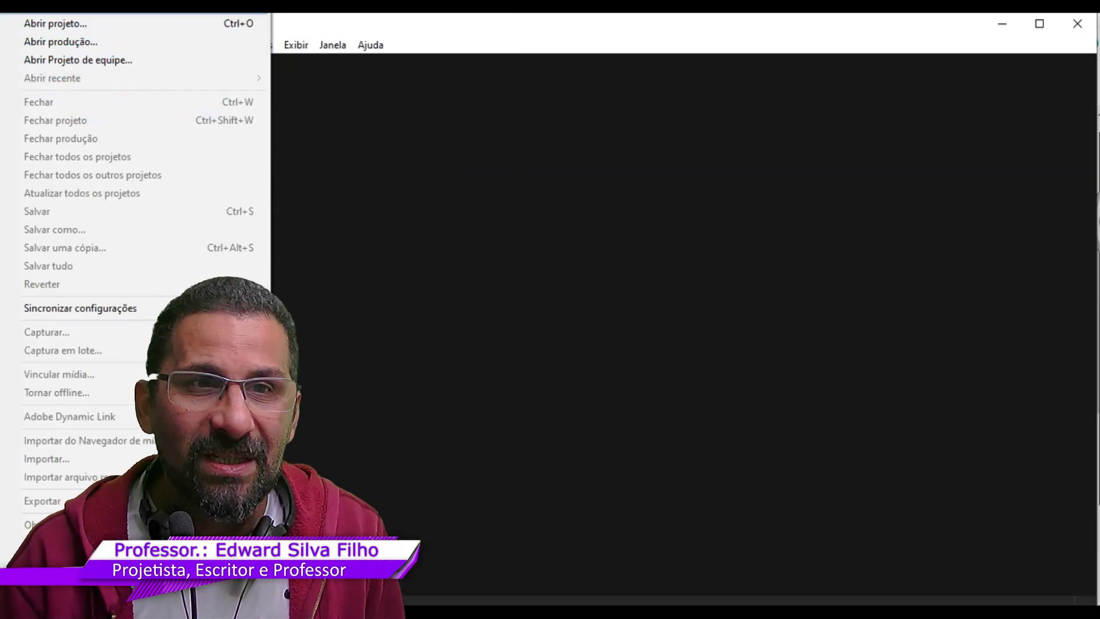
{"action": "mouse_move", "coordinate": [46, 5]}
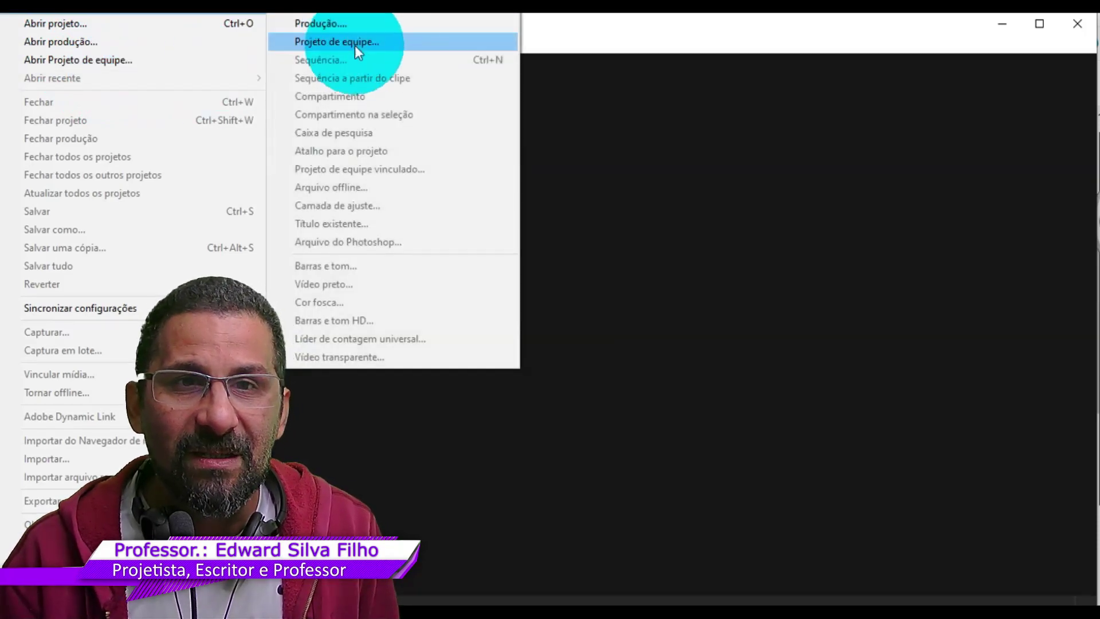
{"action": "left_click", "coordinate": [560, 77]}
{"action": "left_click", "coordinate": [23, 45]}
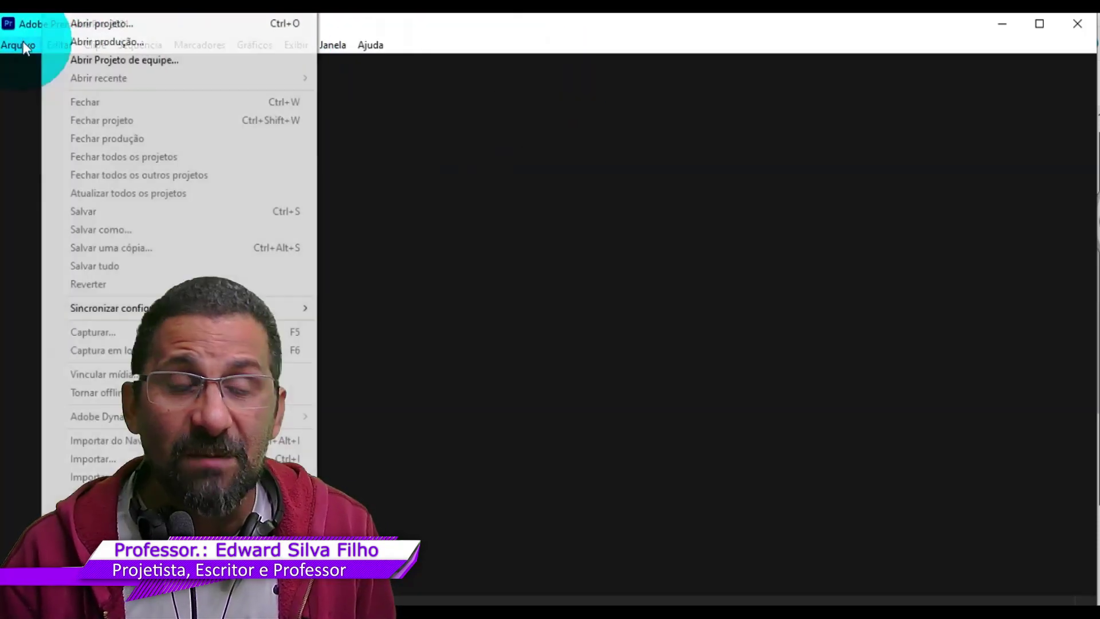
{"action": "left_click", "coordinate": [637, 57]}
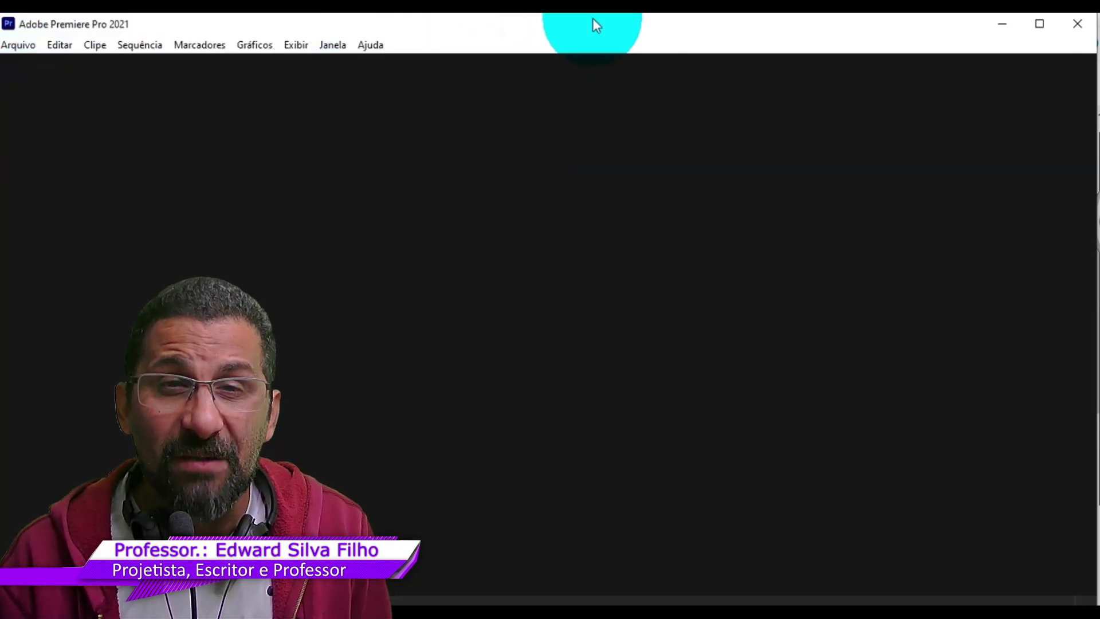
Reposition the empty Premiere Pro 2021 window, then maximize it to fill the screen.
{"action": "left_click_drag", "start_coordinate": [591, 24], "coordinate": [594, 47]}
{"action": "left_click", "coordinate": [26, 64]}
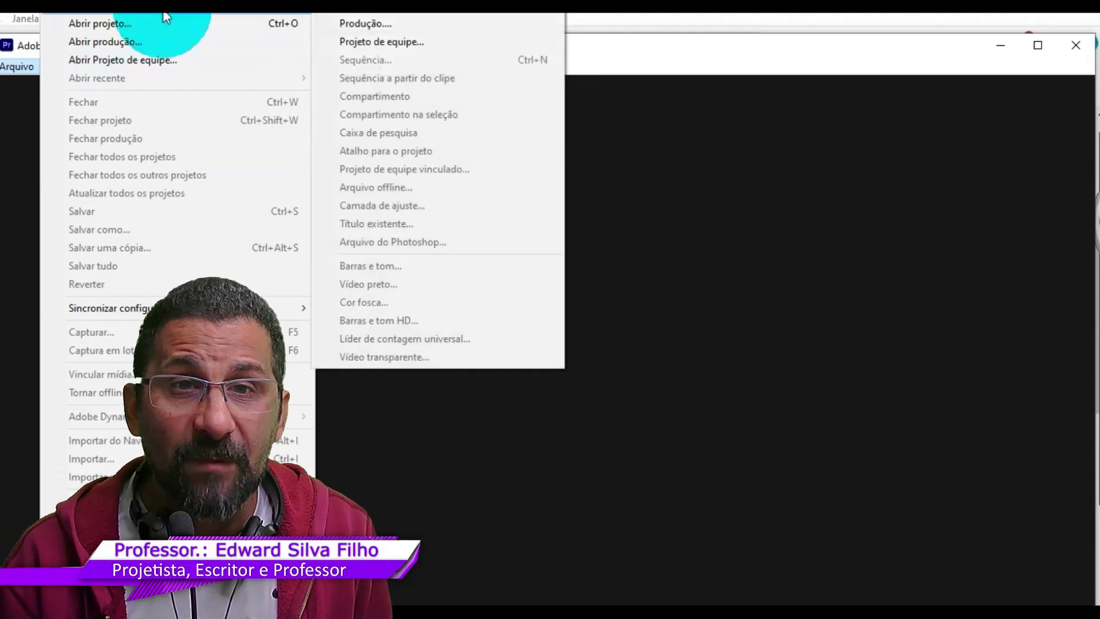
{"action": "left_click", "coordinate": [566, 46]}
{"action": "left_click_drag", "start_coordinate": [566, 48], "coordinate": [565, 40]}
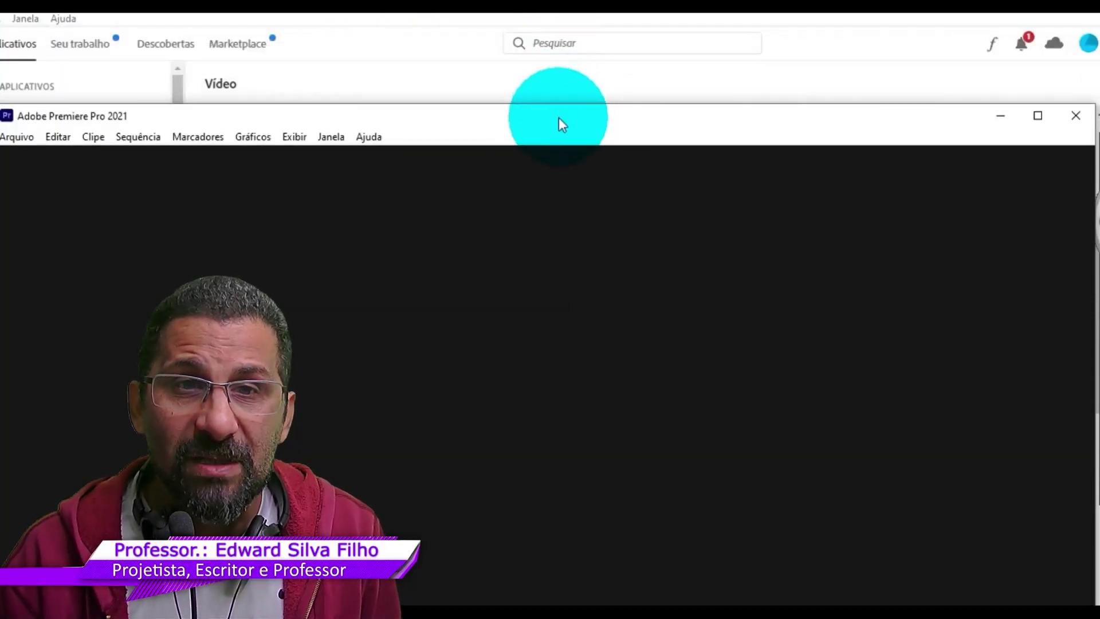
{"action": "left_click", "coordinate": [22, 56]}
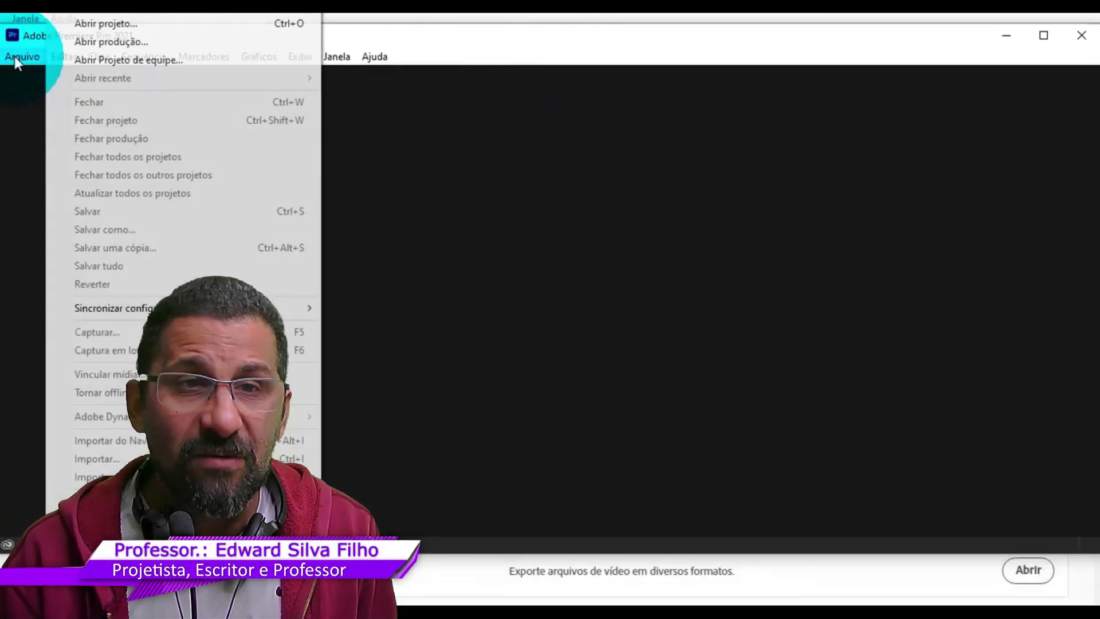
{"action": "mouse_move", "coordinate": [103, 5]}
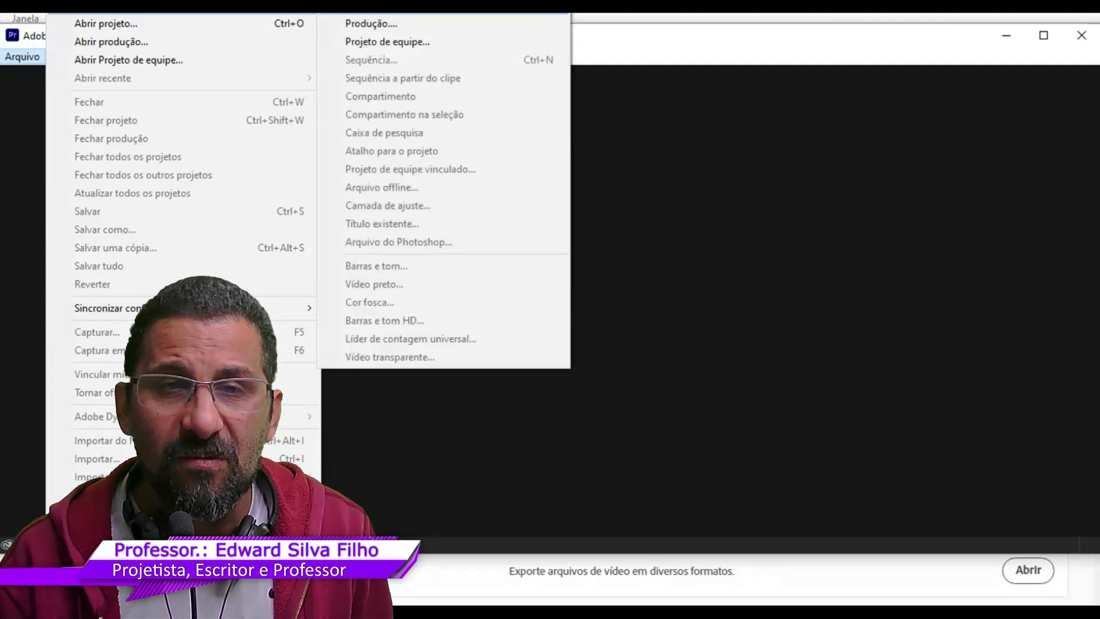
{"action": "left_click", "coordinate": [590, 31]}
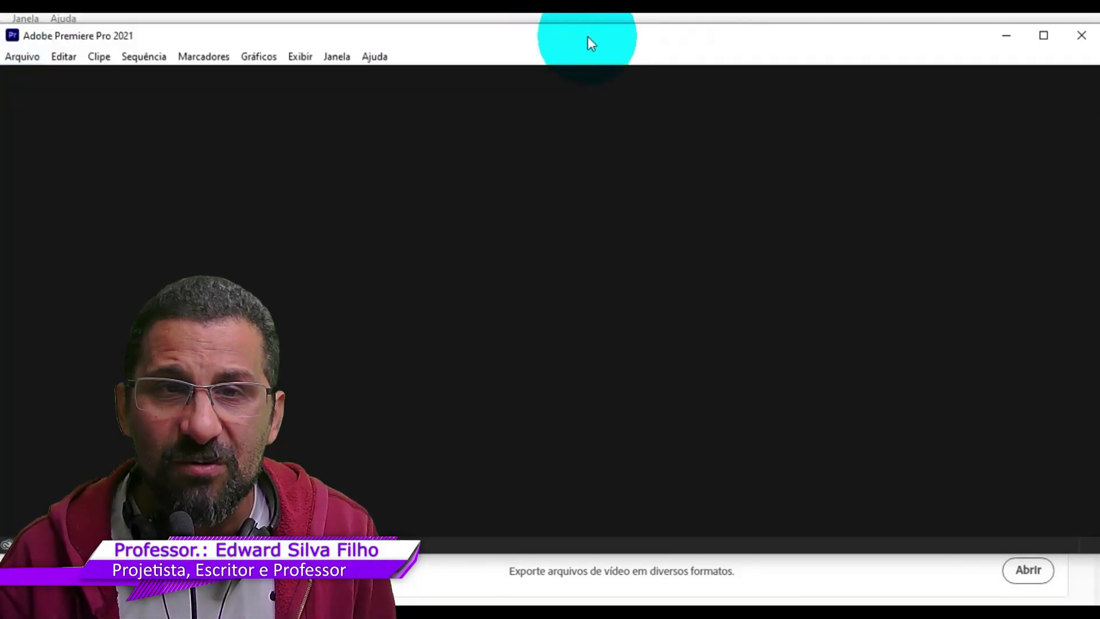
{"action": "left_click_drag", "start_coordinate": [588, 39], "coordinate": [583, 152]}
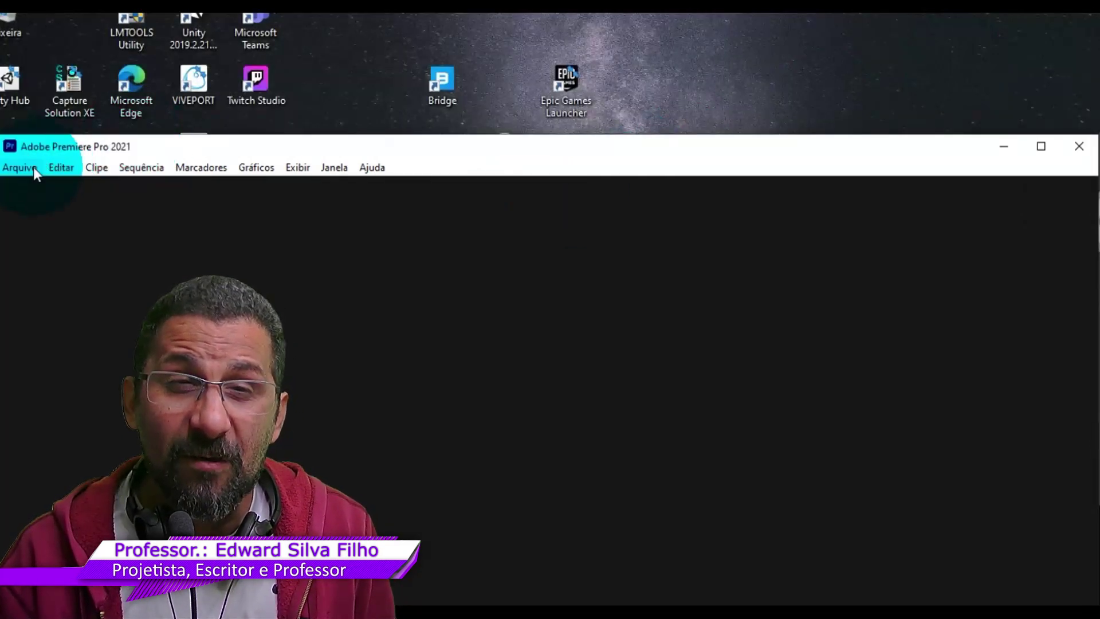
{"action": "left_click", "coordinate": [34, 167]}
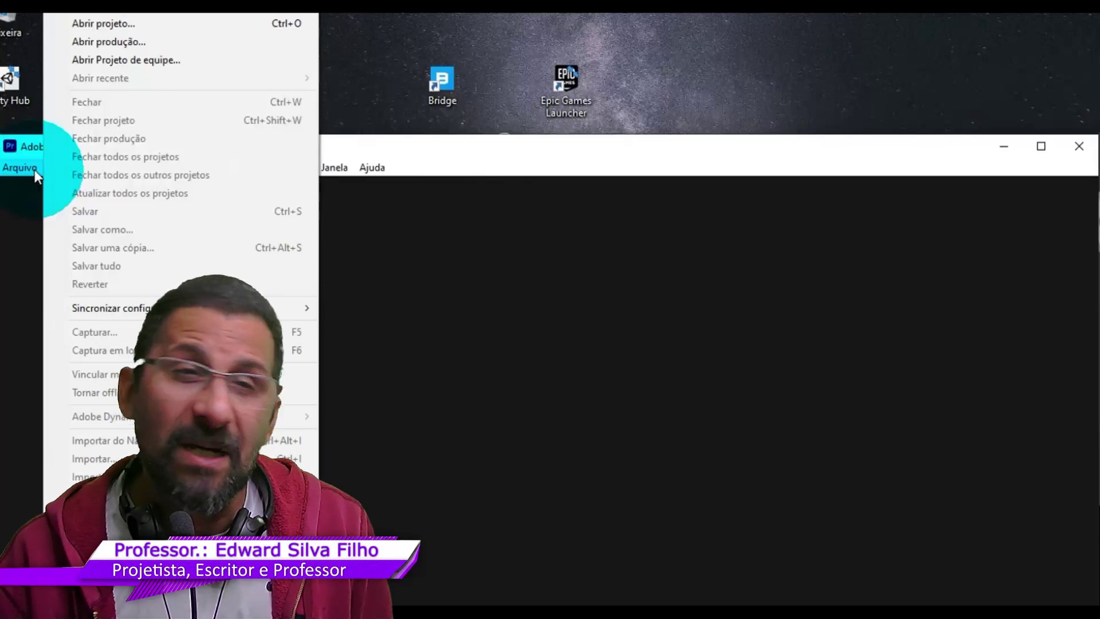
{"action": "double_click", "coordinate": [559, 138]}
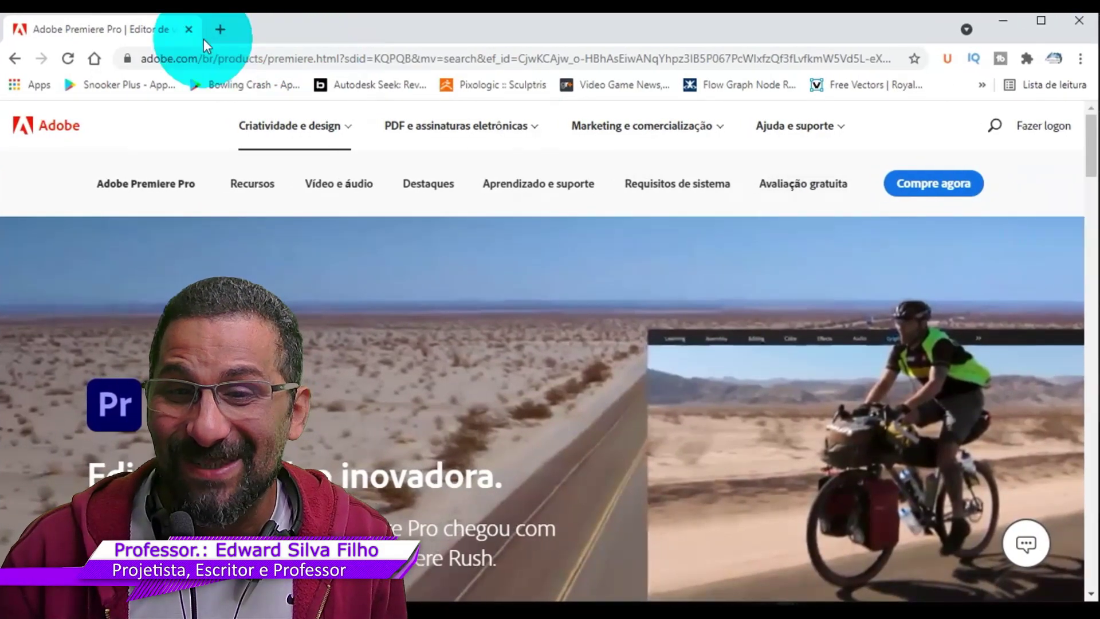
Scroll the Adobe Premiere Pro product page in Chrome down and back up.
{"action": "scroll", "coordinate": [332, 418], "scroll_direction": "down", "scroll_amount": 3}
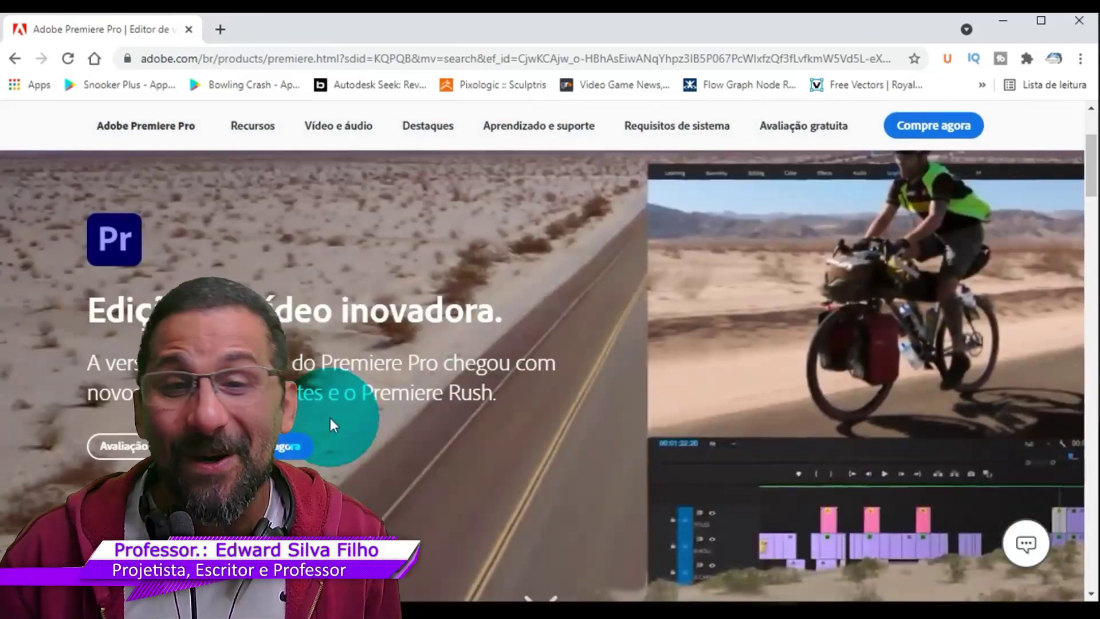
{"action": "scroll", "coordinate": [590, 369], "scroll_direction": "up", "scroll_amount": 3}
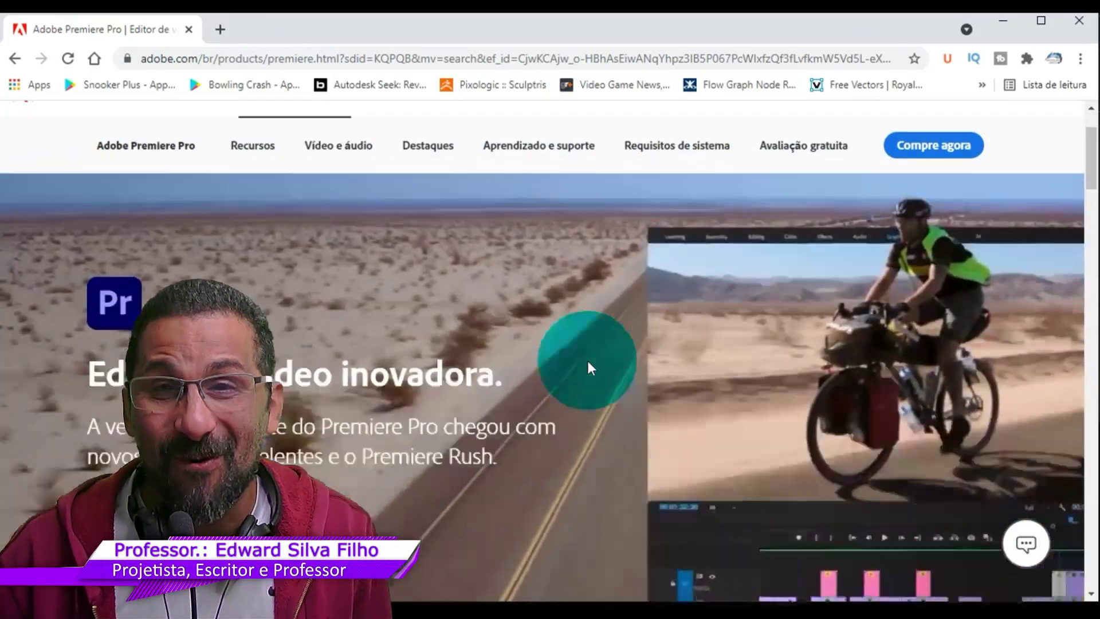